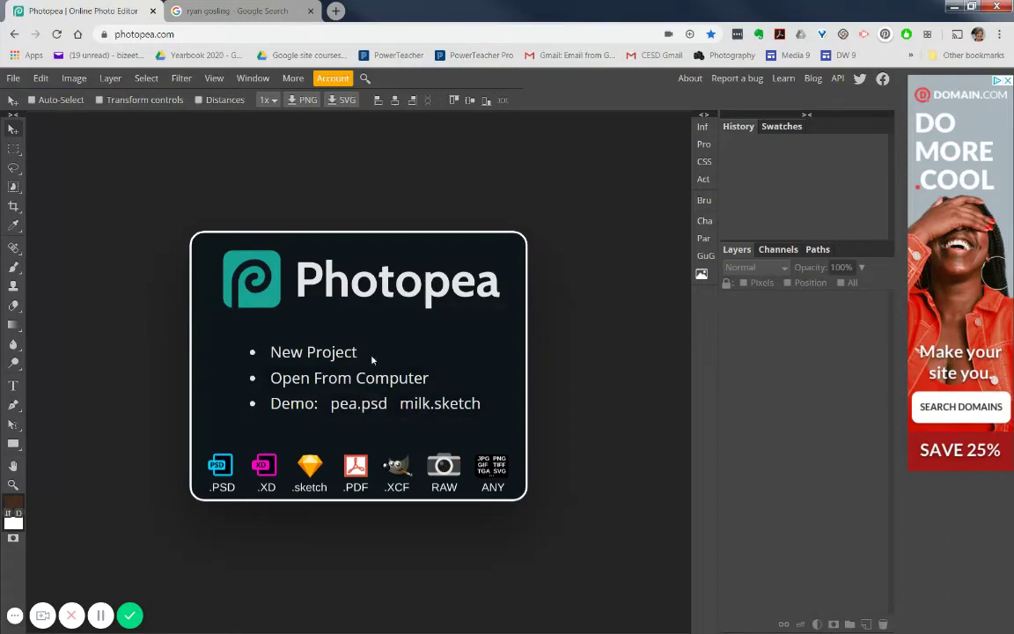
- Return to the ryan gosling Google Images results and highlight the Large size and usage-rights filters
click(256, 16)
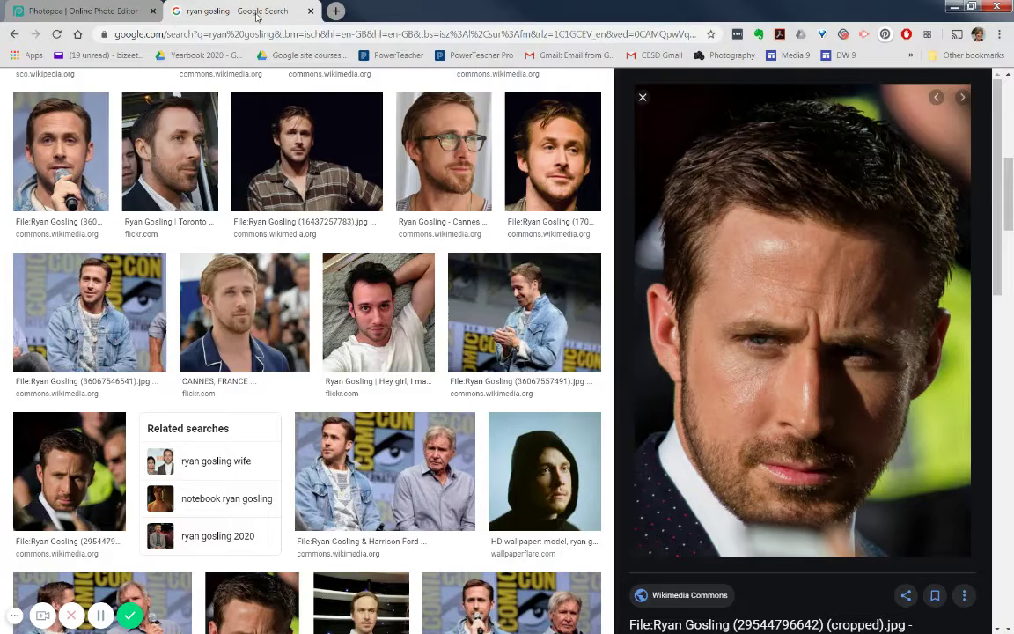
scroll(514, 356, up, 4)
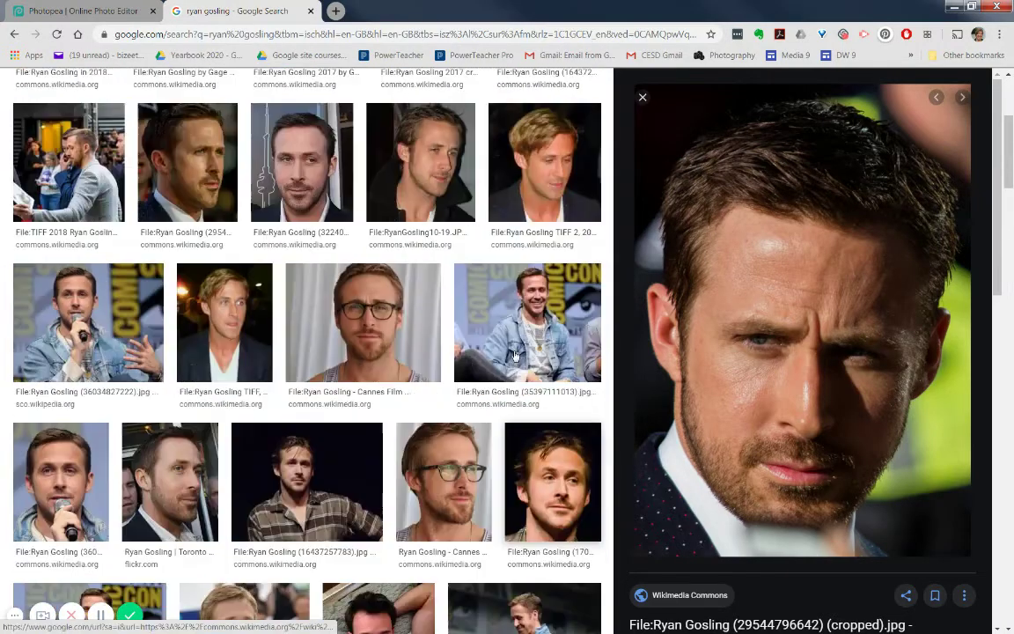
scroll(515, 355, up, 3)
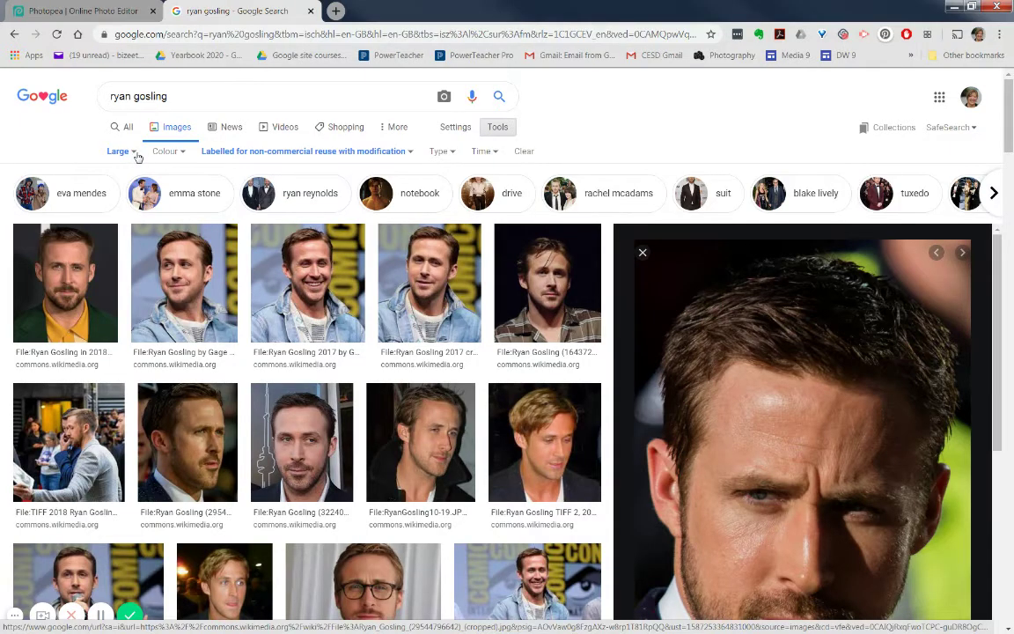
mouse_move(132, 143)
mouse_down()
mouse_move(70, 163)
mouse_move(139, 146)
mouse_up()
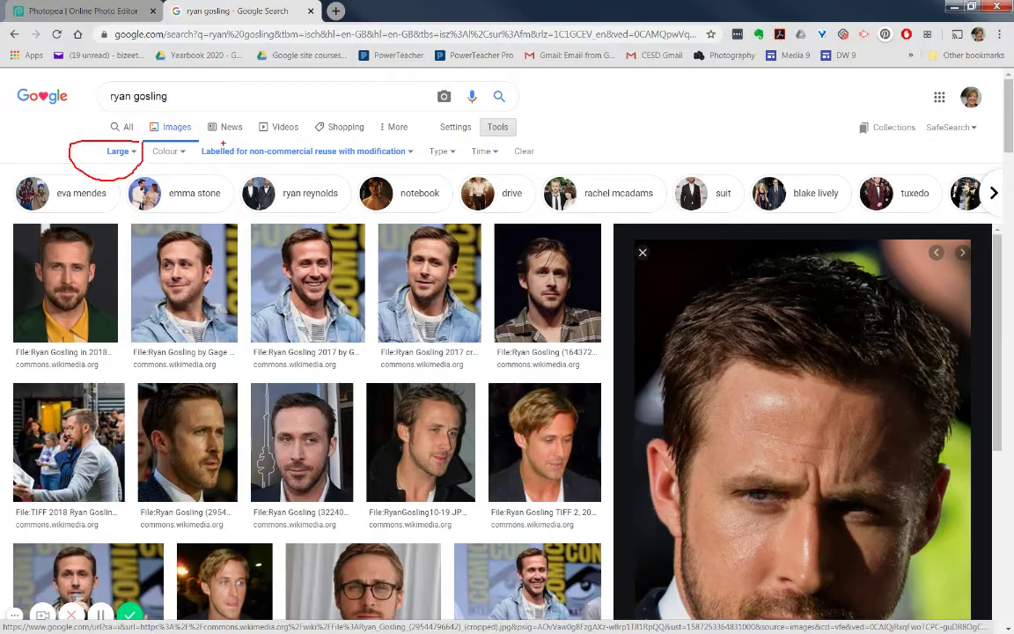
mouse_move(223, 143)
mouse_down()
mouse_move(187, 146)
mouse_move(183, 161)
mouse_move(417, 159)
mouse_move(422, 133)
mouse_move(275, 134)
mouse_move(222, 142)
mouse_move(181, 146)
mouse_up()
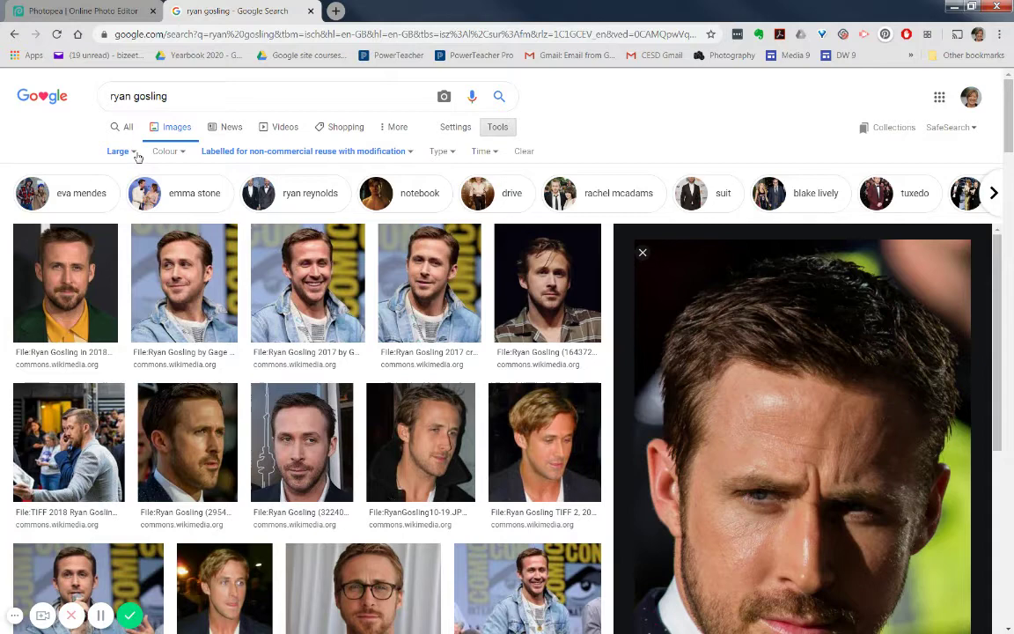
scroll(803, 362, down, 2)
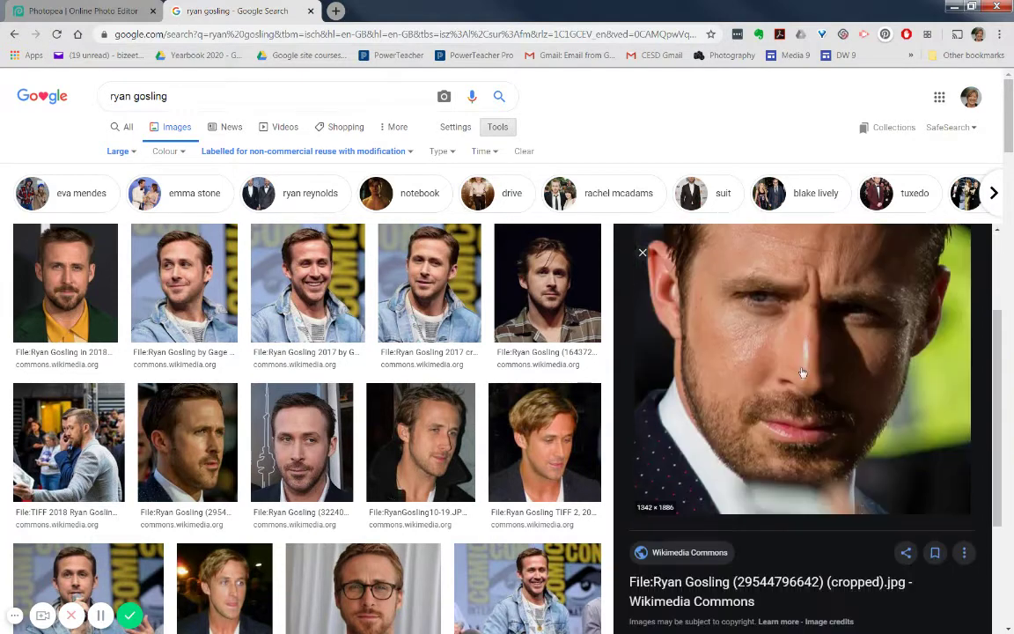
scroll(825, 376, up, 1)
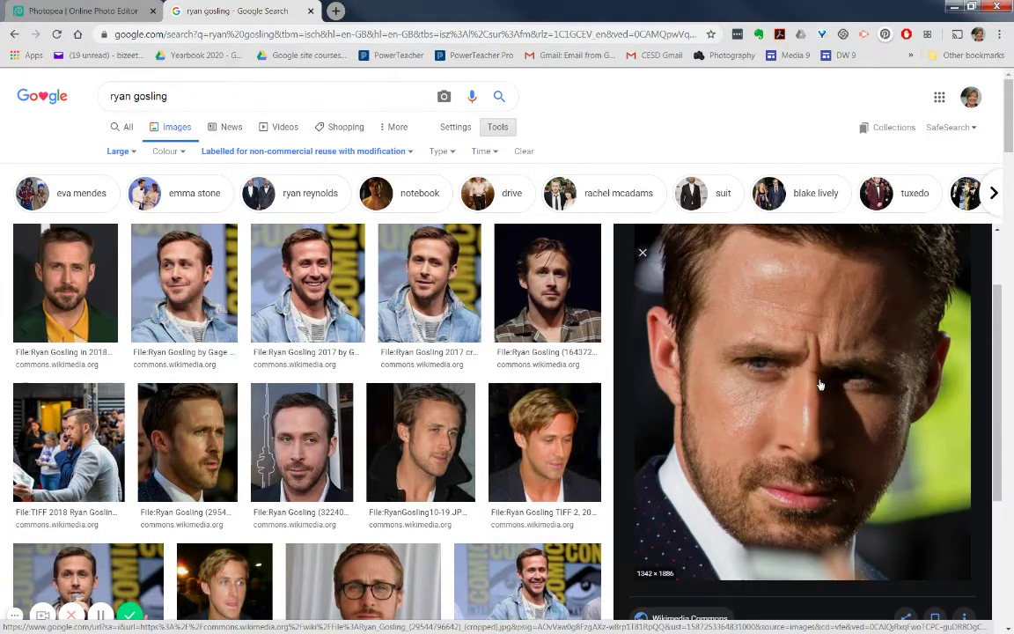
scroll(824, 380, up, 1)
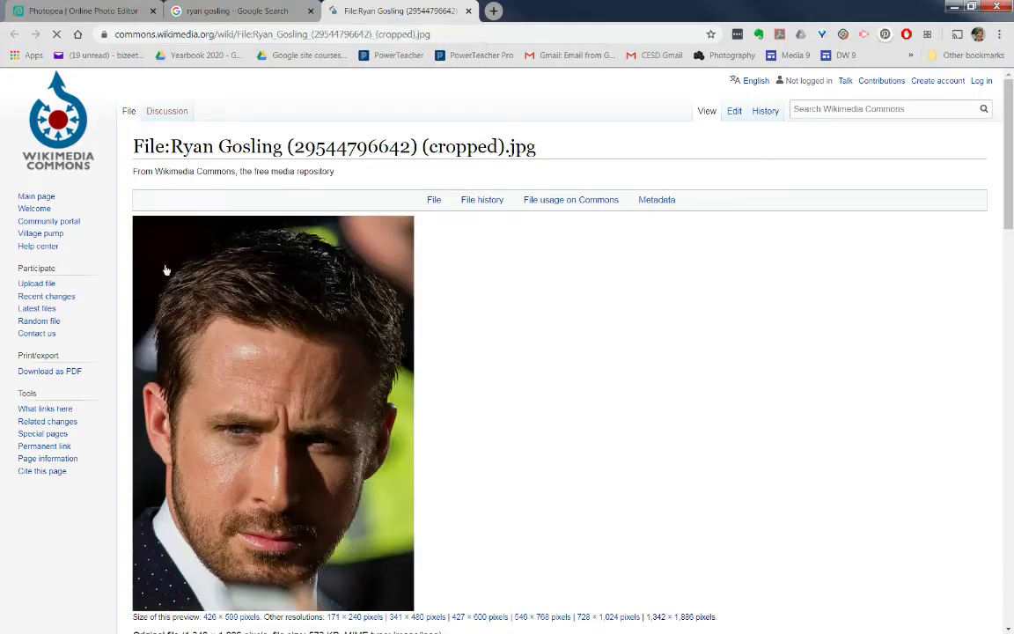
- Open the portrait's full-resolution .jpg from Wikimedia Commons and select its URL
click(294, 326)
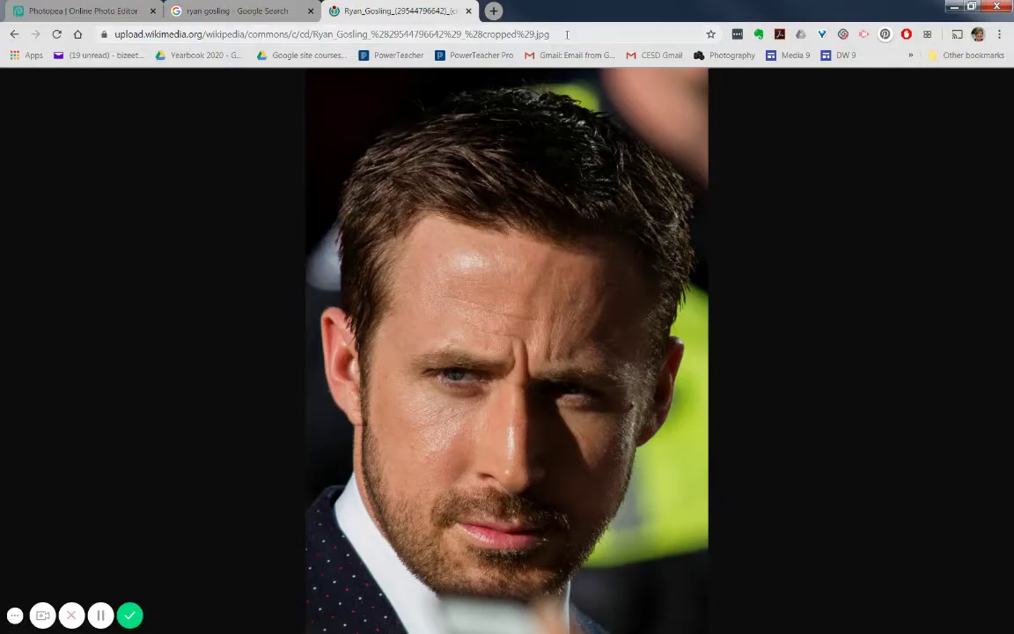
drag(558, 27, 82, 40)
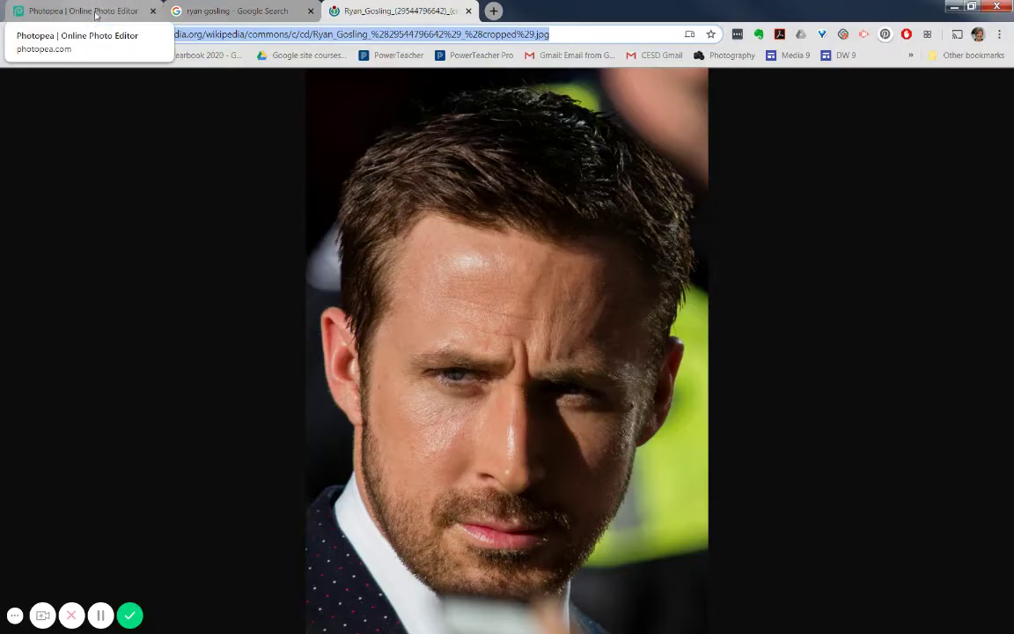
- Open the Wikimedia portrait in Photopea using File > Open from URL with the pasted address
click(95, 12)
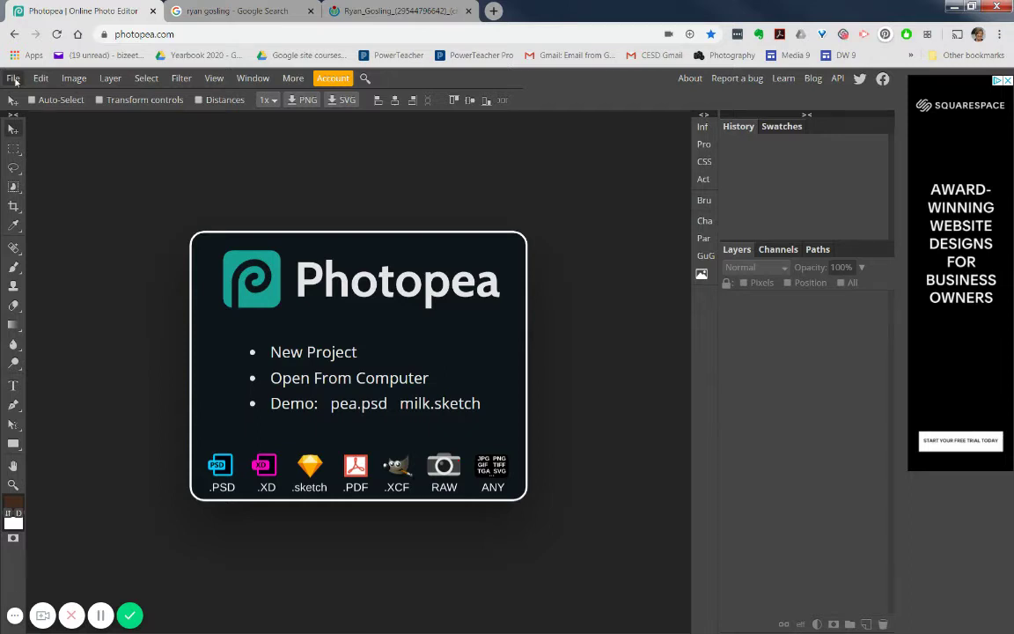
click(15, 81)
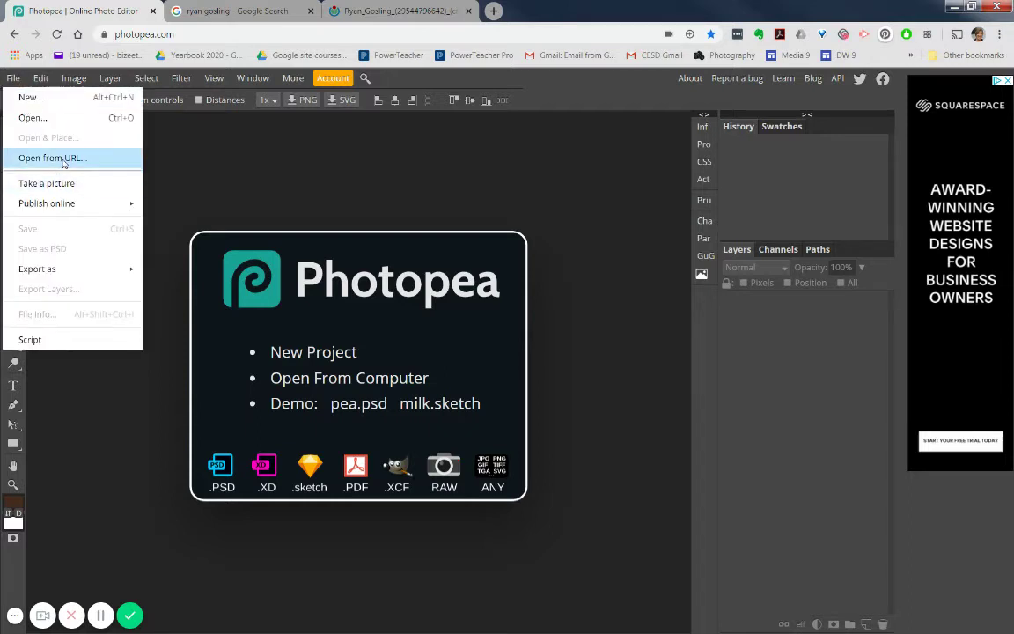
click(64, 164)
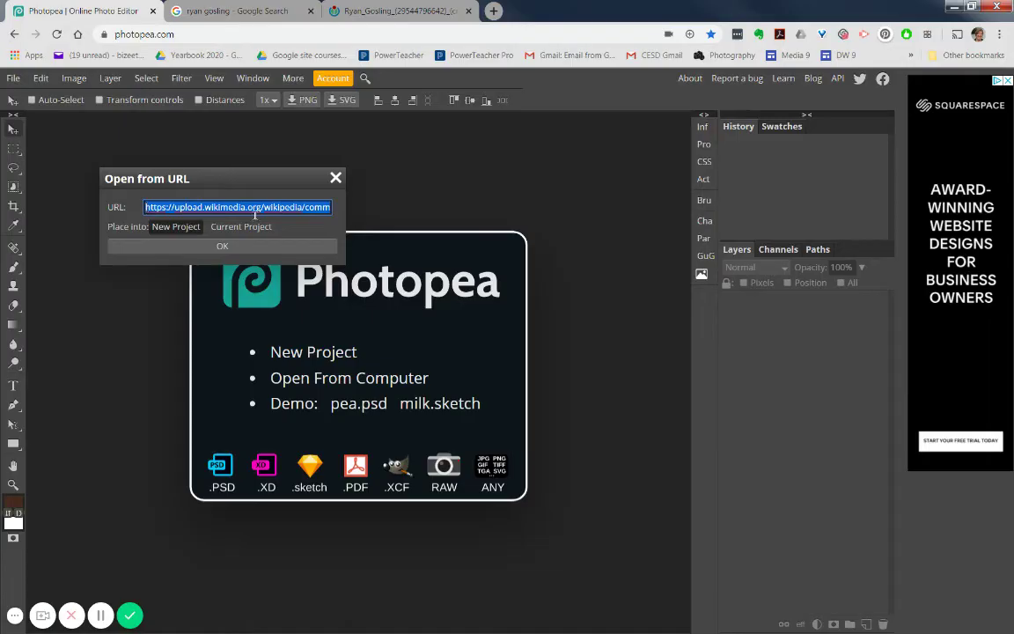
click(222, 246)
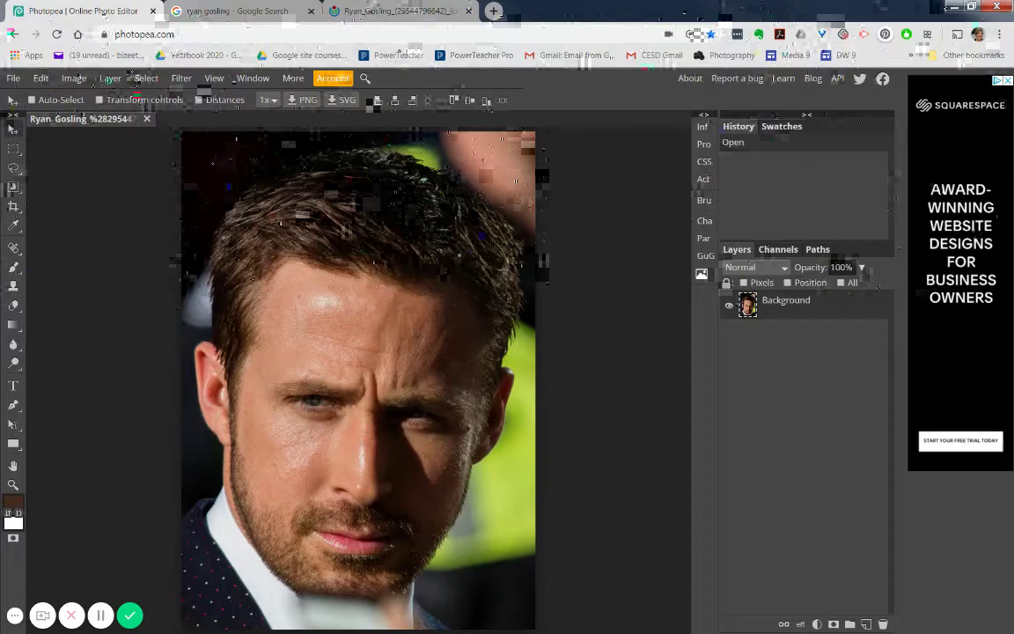
- Close the Google and image tabs, duplicate the background as Layer 1 (Ctrl+J), and zoom out
click(310, 10)
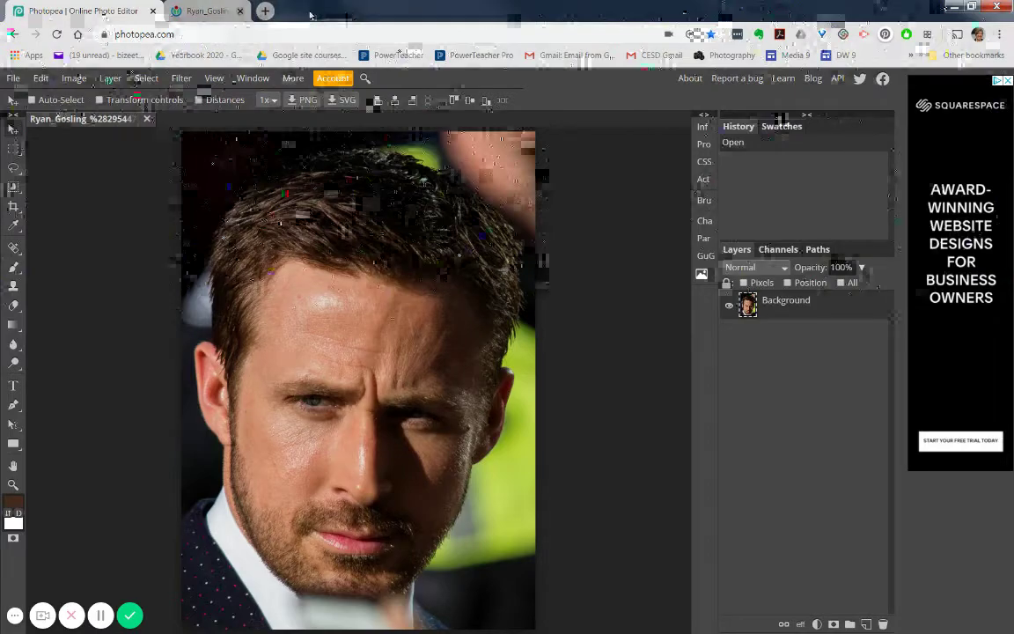
click(239, 10)
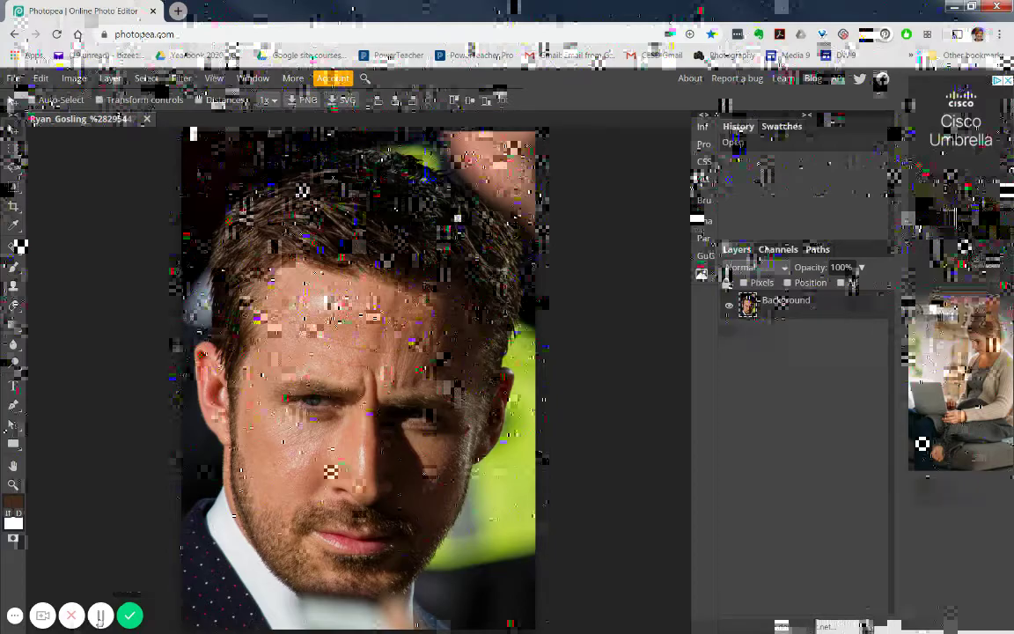
key(ctrl+j)
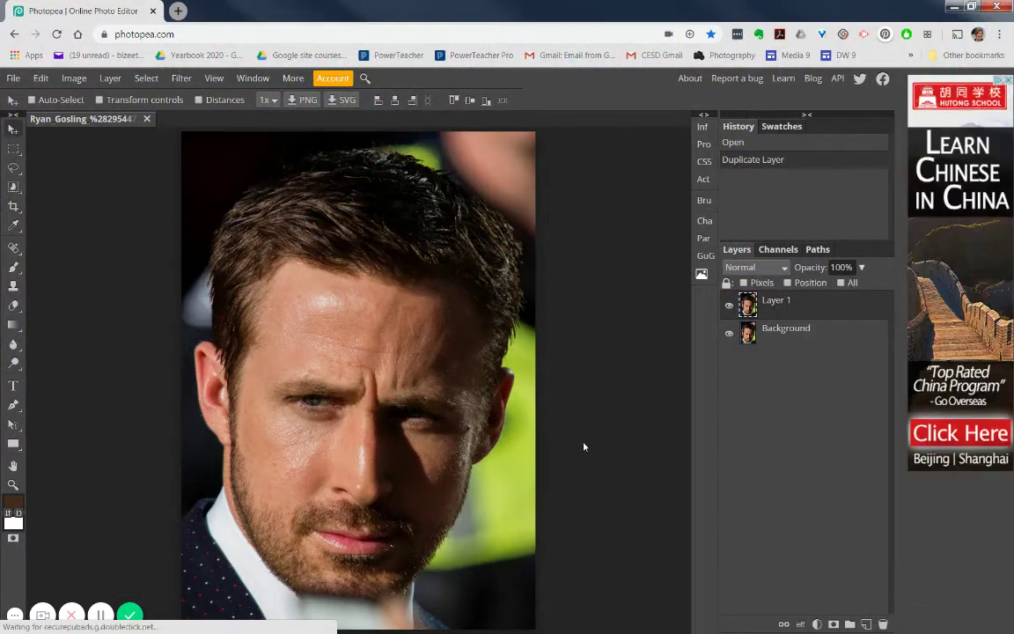
key(ctrl+minus)
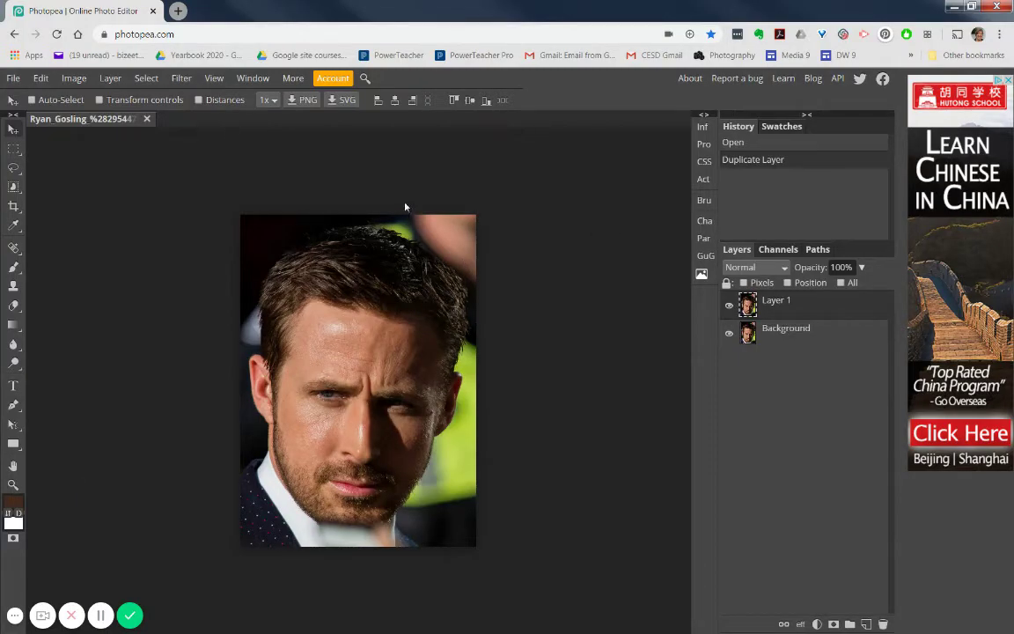
- Add horizontal and vertical guides at 33 percent via View > Add Guides
click(213, 79)
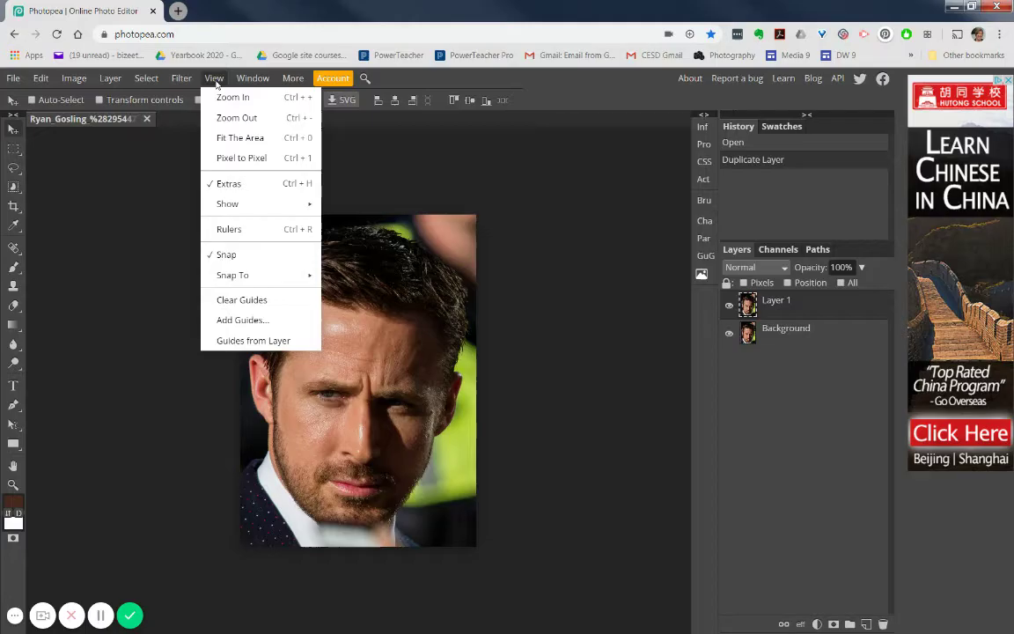
click(256, 321)
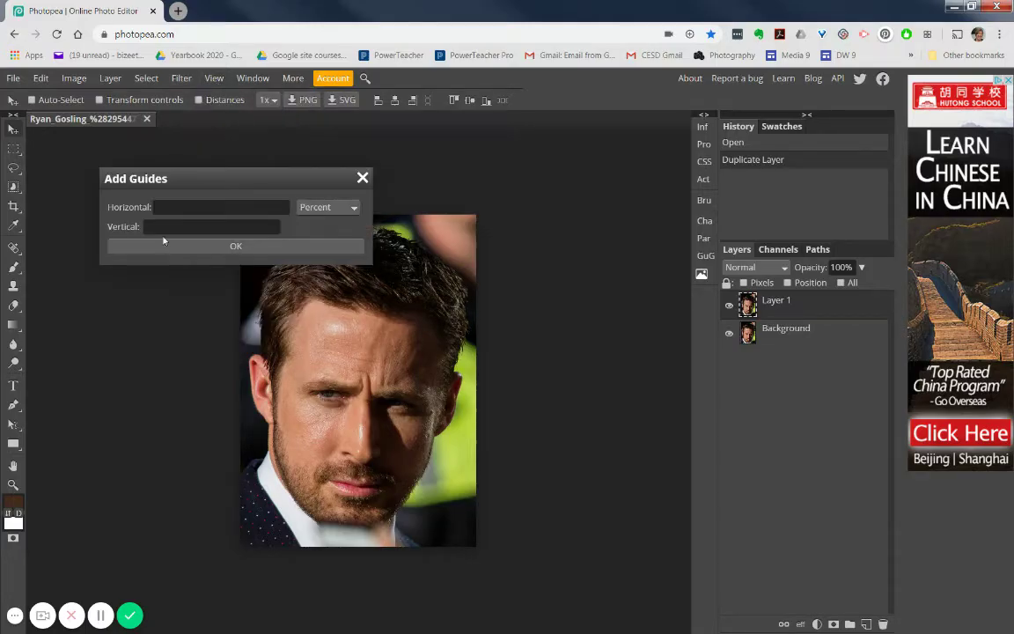
click(354, 211)
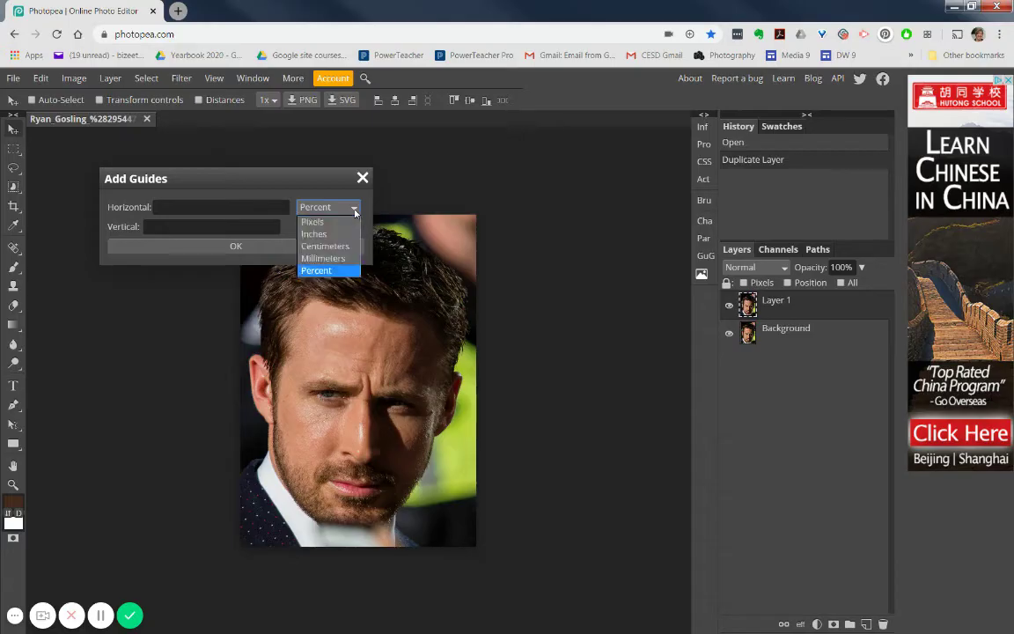
click(355, 211)
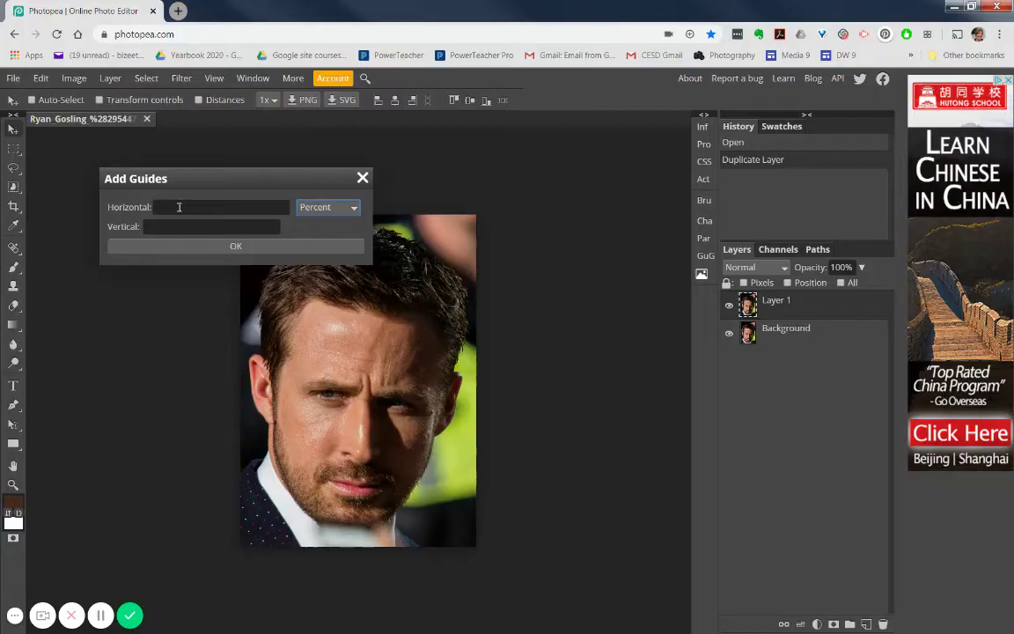
click(180, 206)
text(33)
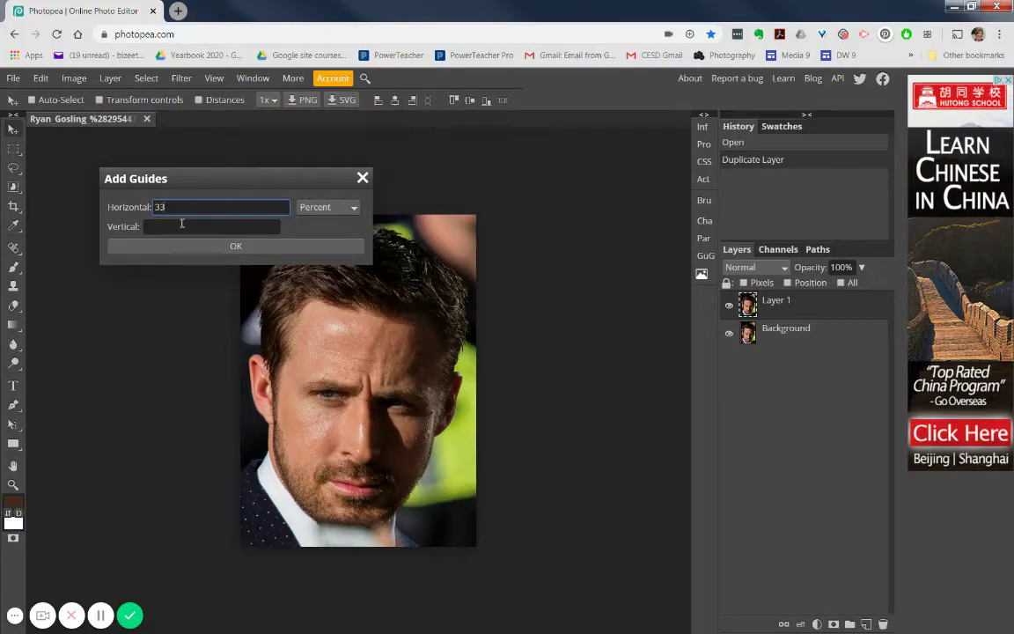
click(179, 226)
text(33)
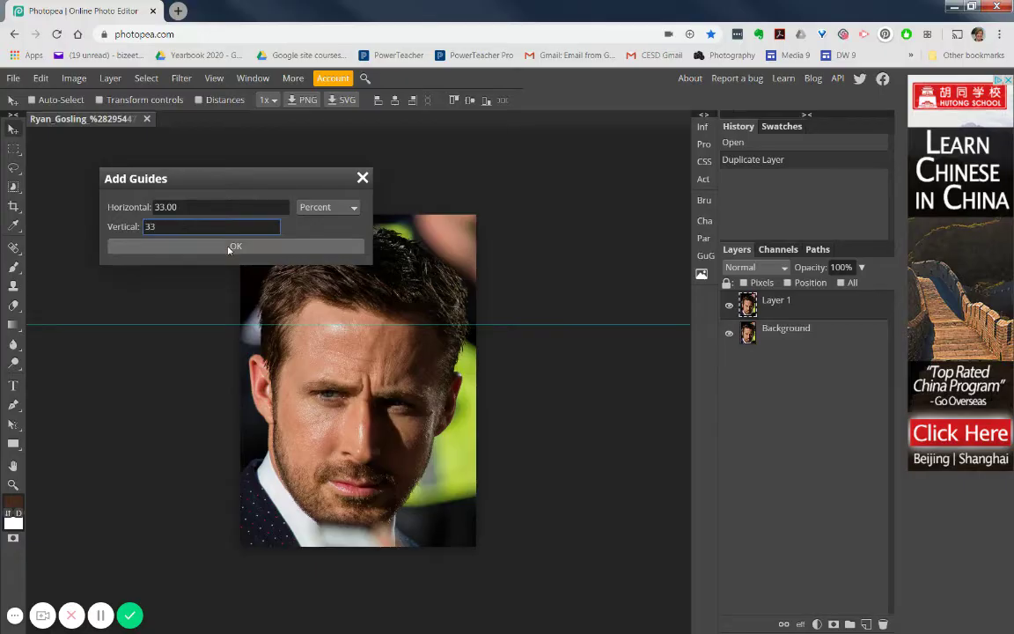
click(236, 247)
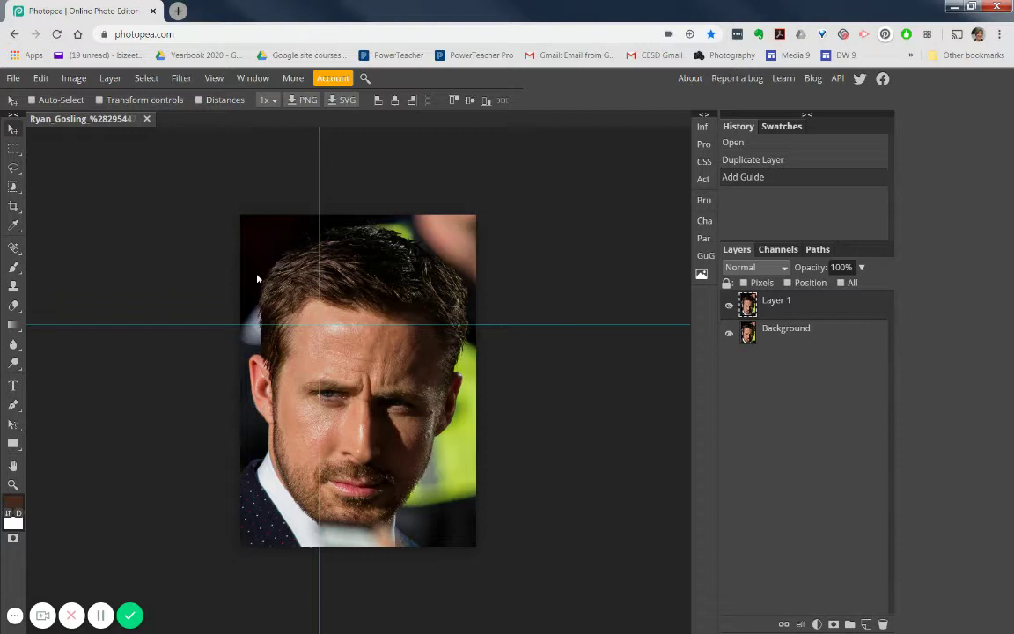
- Add another horizontal and vertical guide pair at 66 percent
click(212, 80)
click(236, 320)
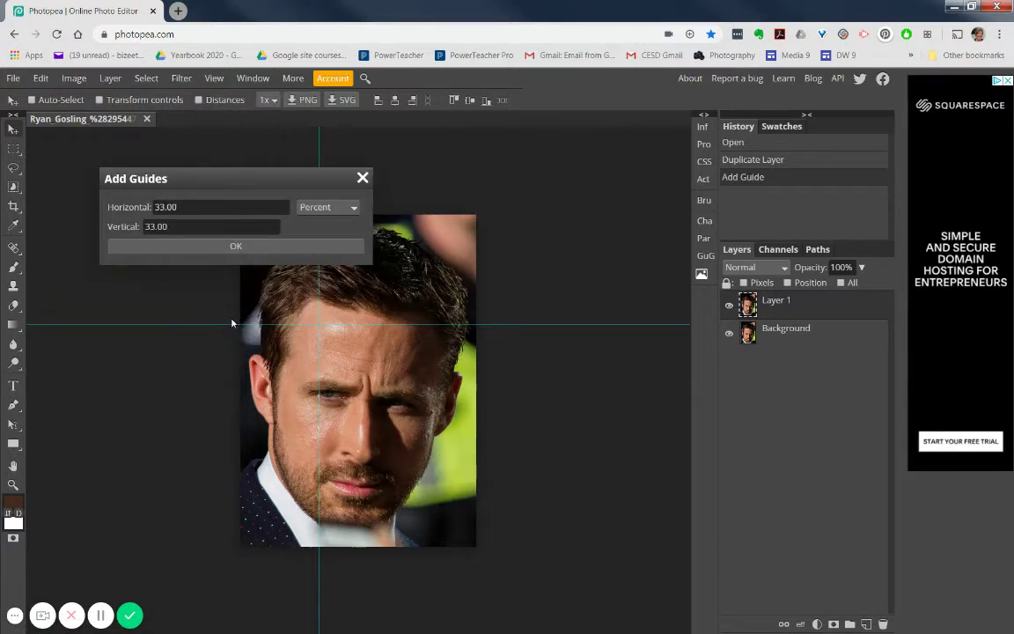
click(135, 206)
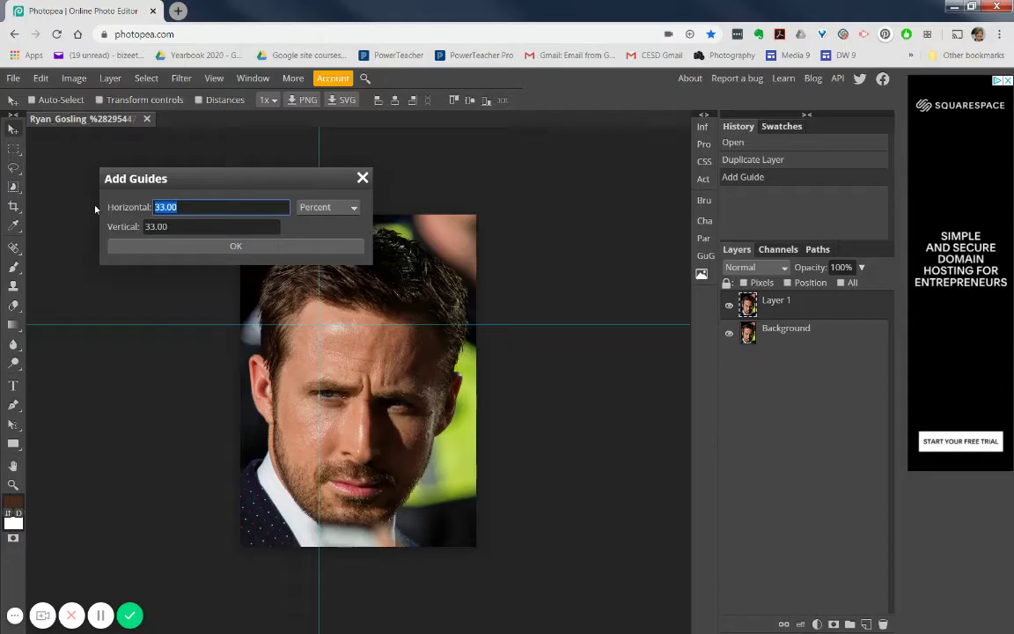
text(66.00)
key(Tab)
text(66)
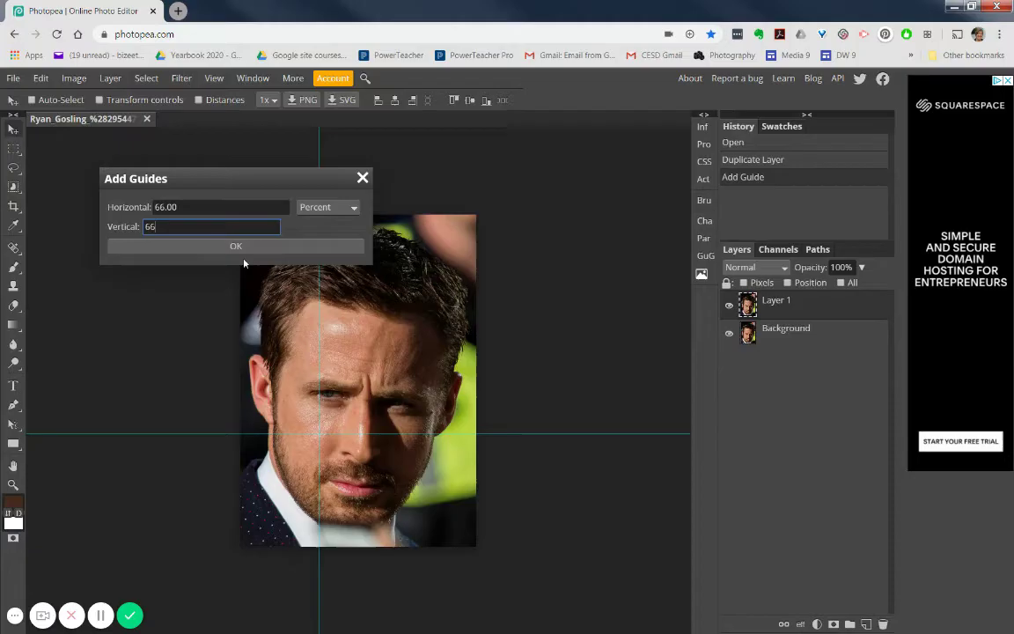
click(236, 248)
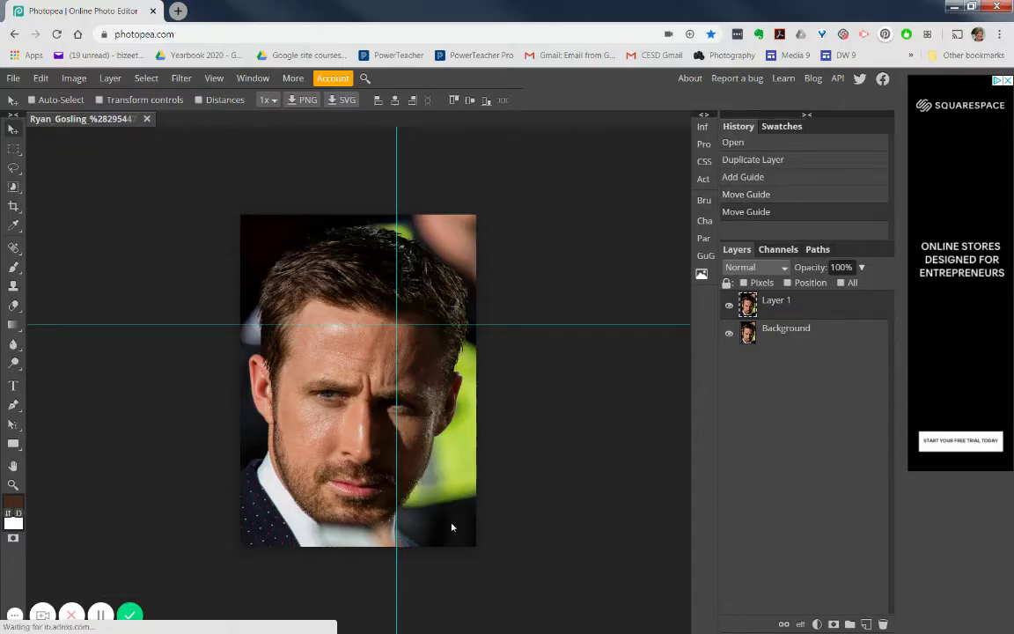
- Show the rulers along the canvas, keeping their units in percent
click(215, 79)
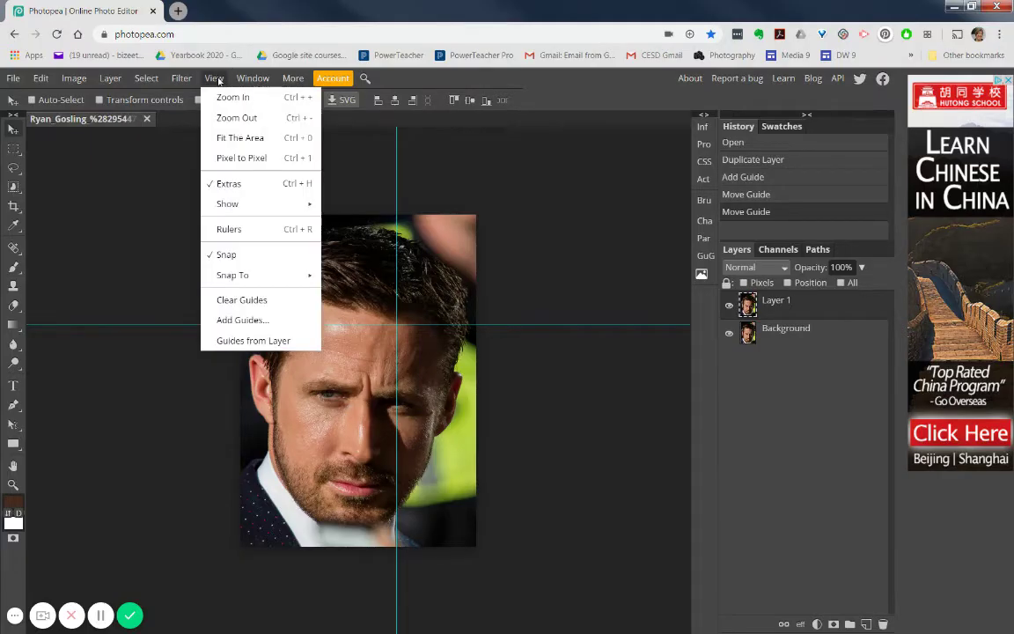
click(231, 230)
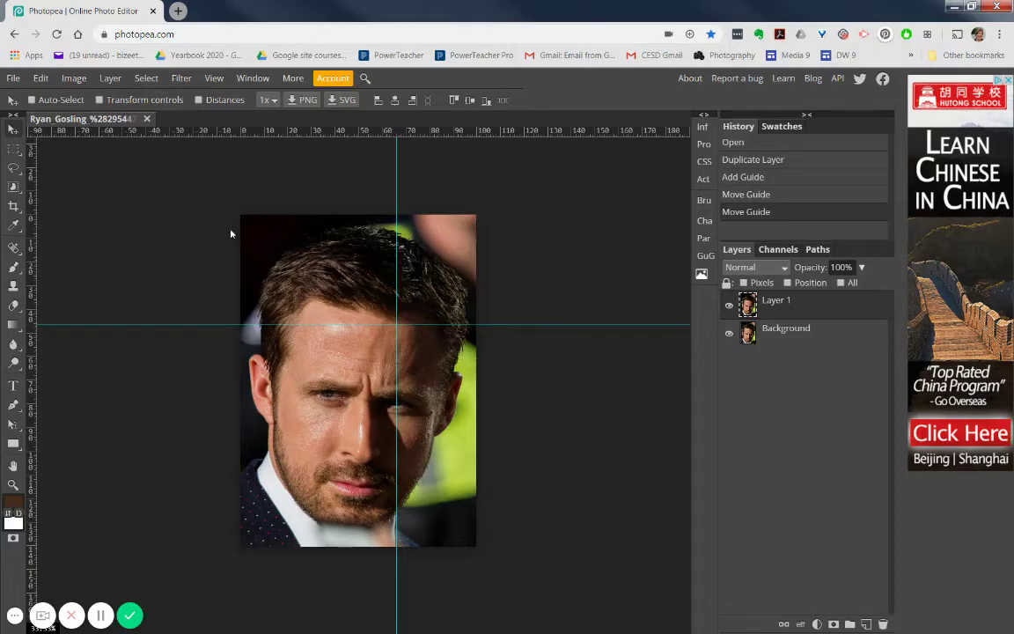
right_click(361, 134)
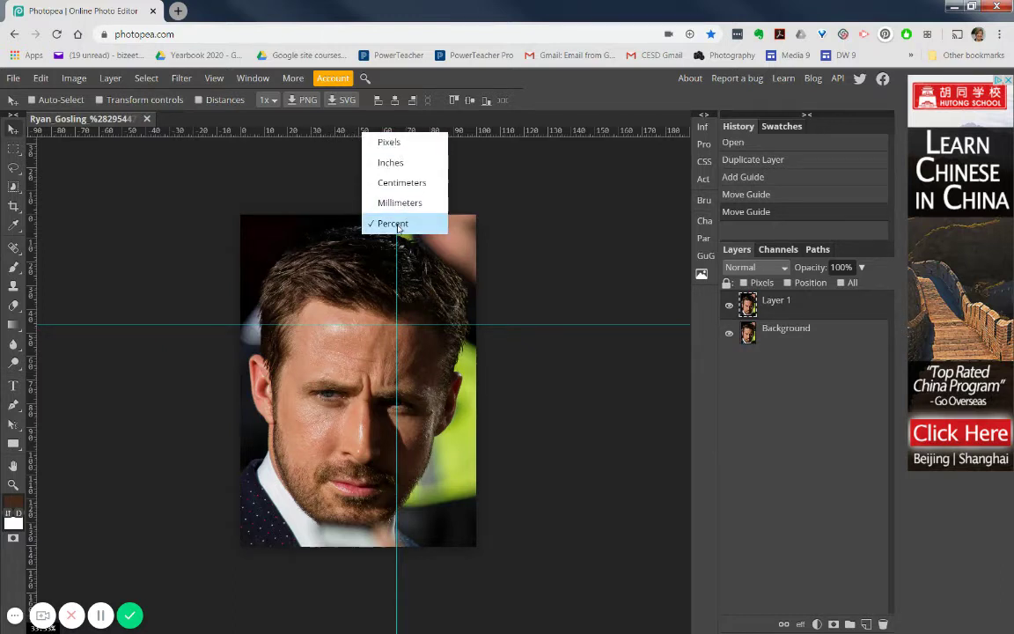
click(322, 132)
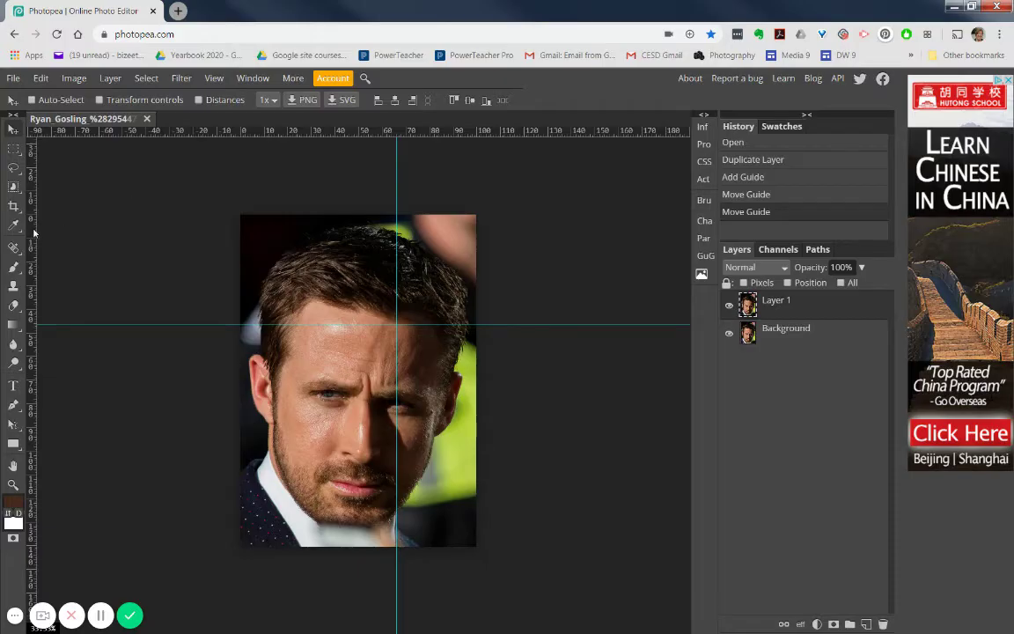
- Drag a vertical guide to one-third width and a horizontal guide to two-thirds height
drag(33, 234, 319, 248)
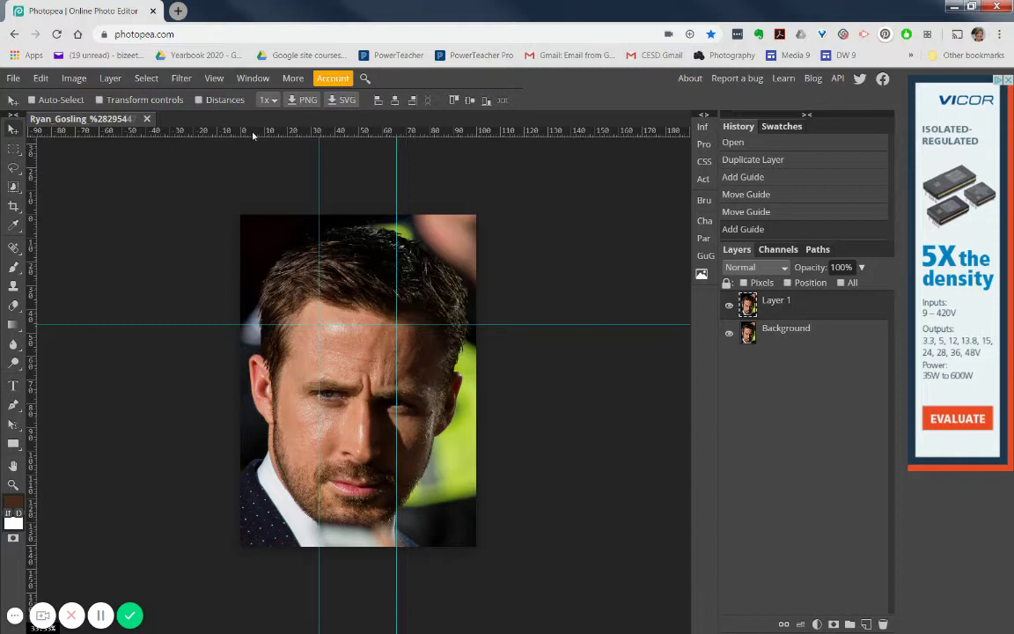
drag(253, 134, 248, 440)
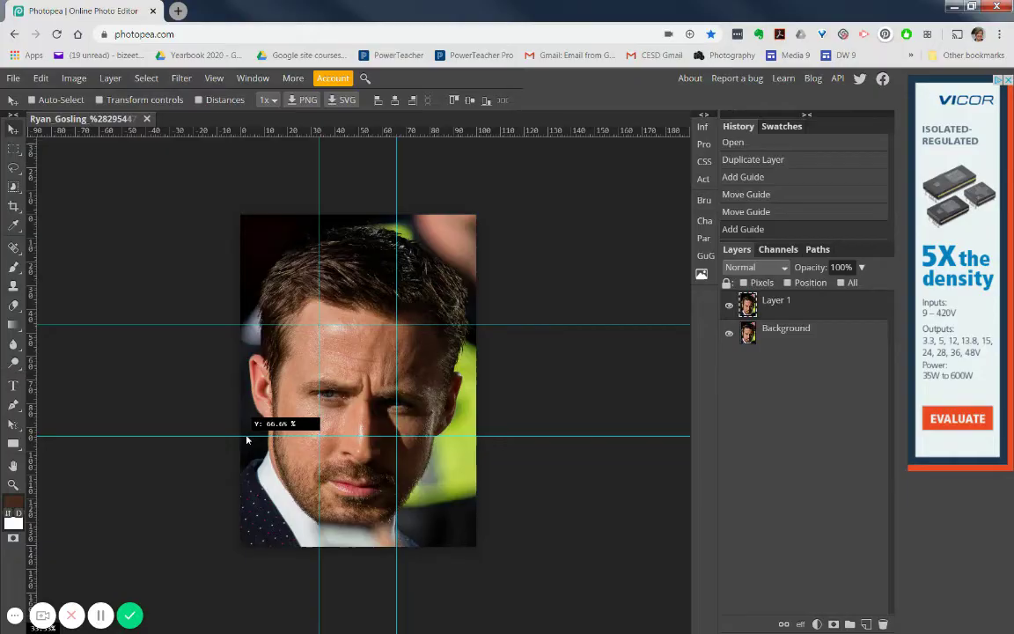
drag(247, 440, 248, 439)
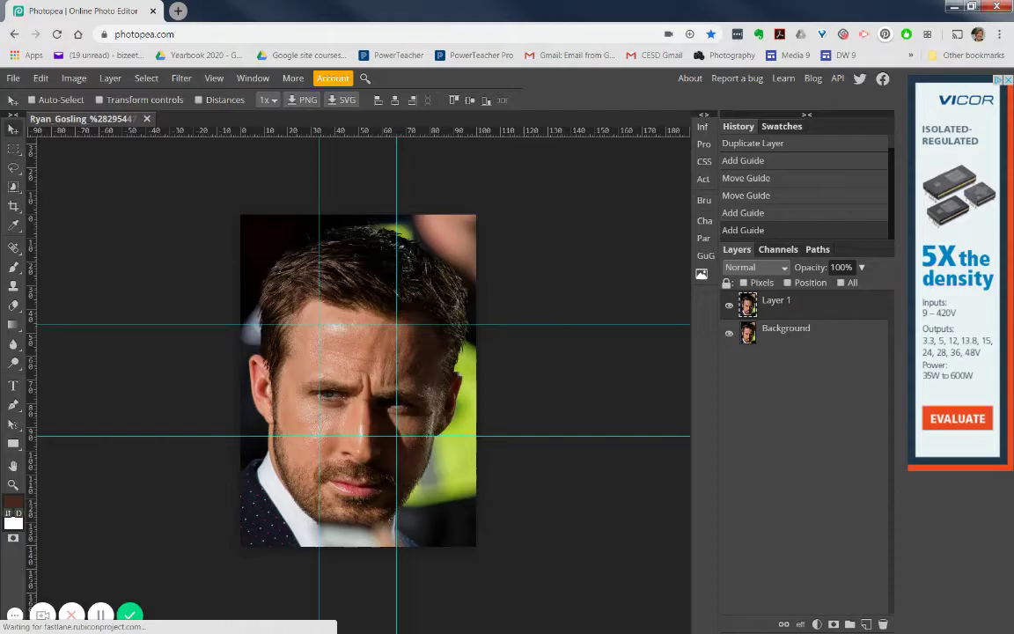
- Save the document as PSD named 'ryan 1' in My Documents > Video demos
click(14, 78)
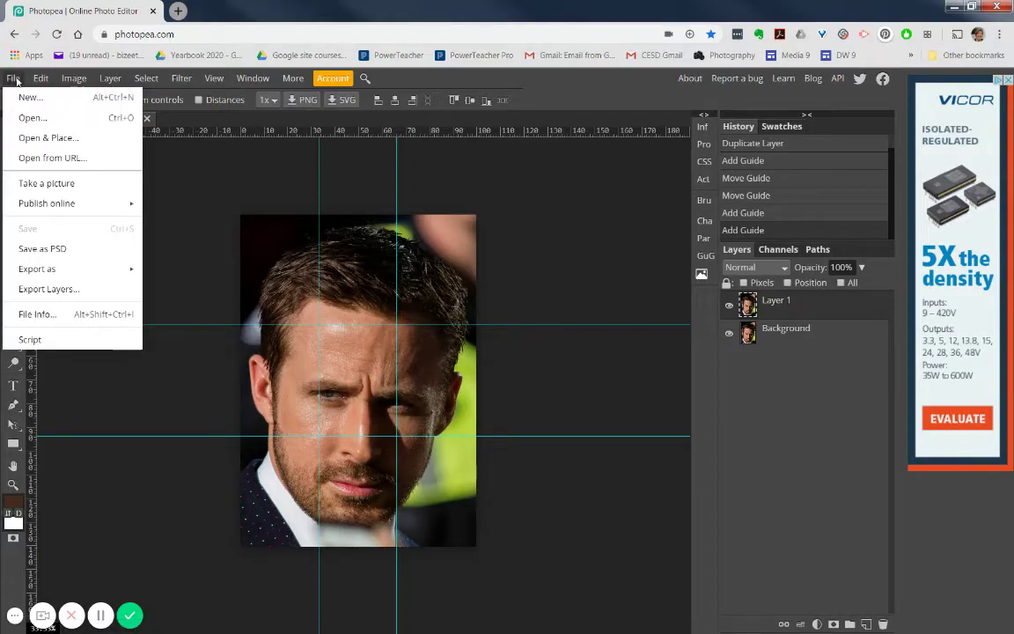
click(59, 251)
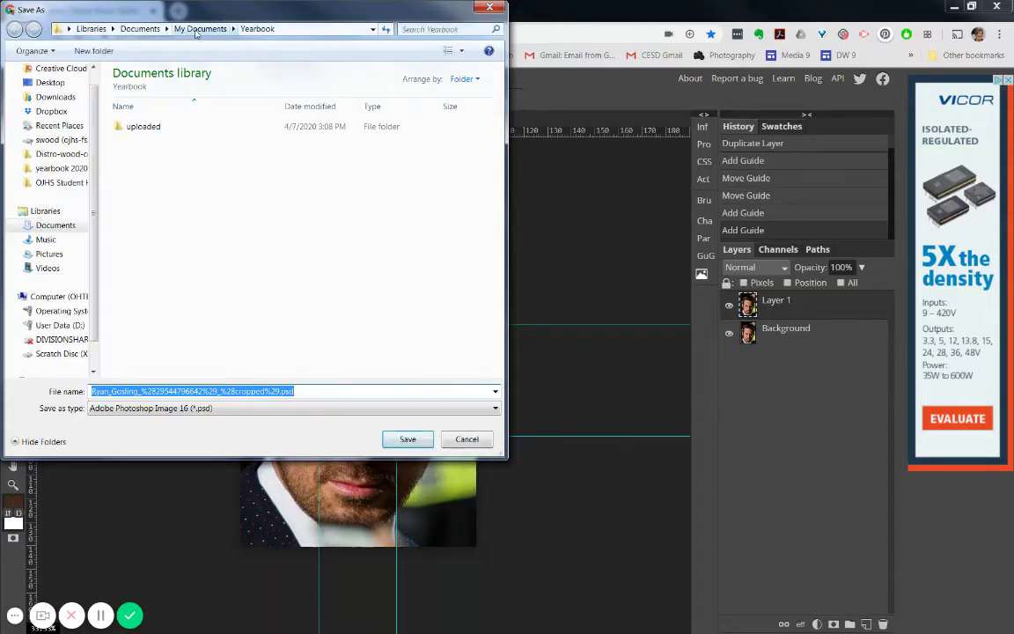
click(200, 28)
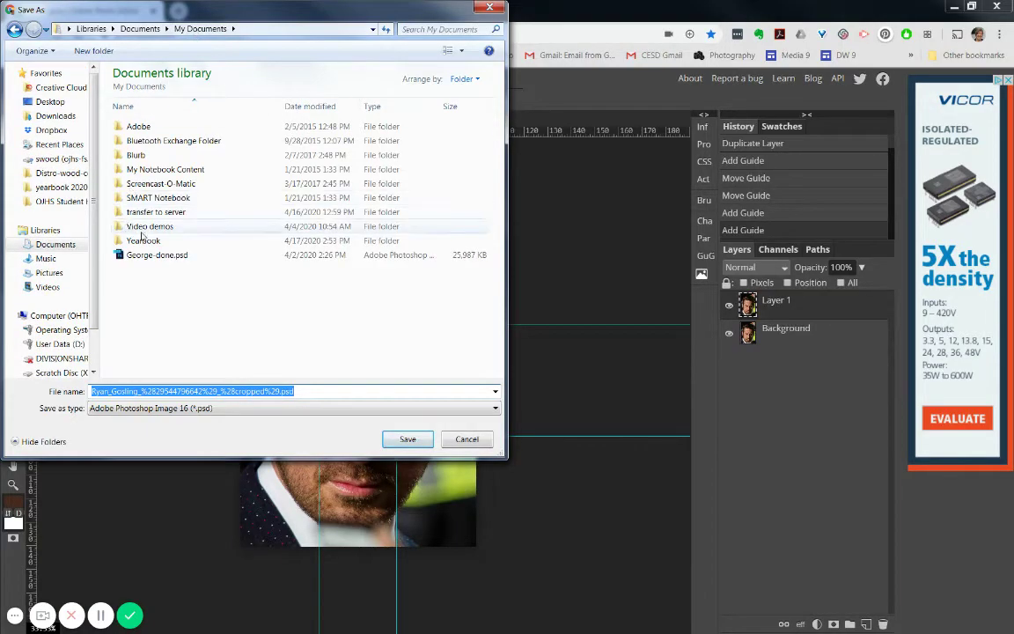
click(166, 228)
double_click(165, 228)
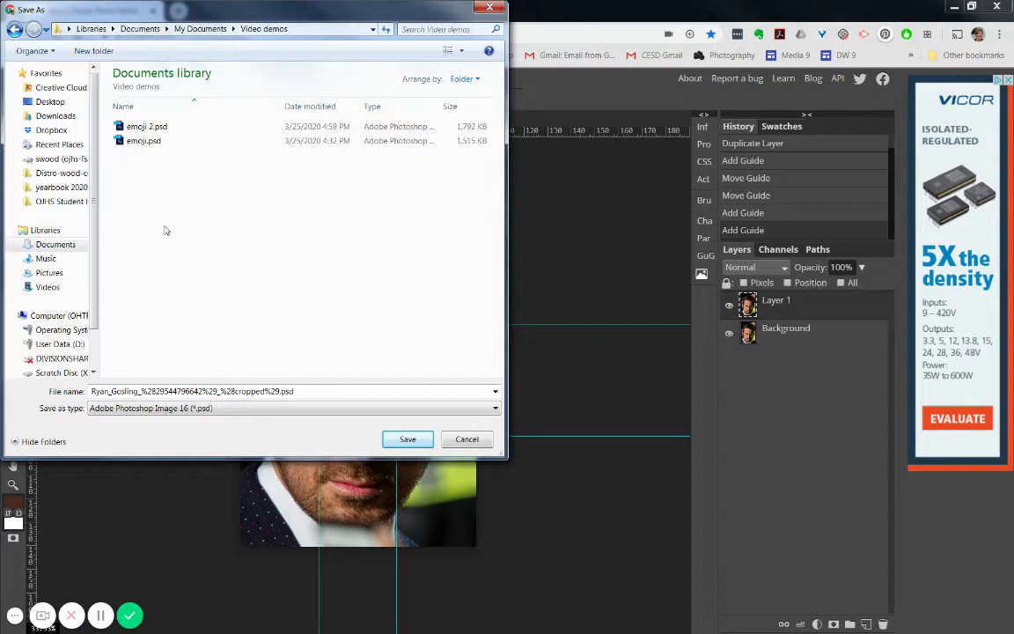
double_click(251, 393)
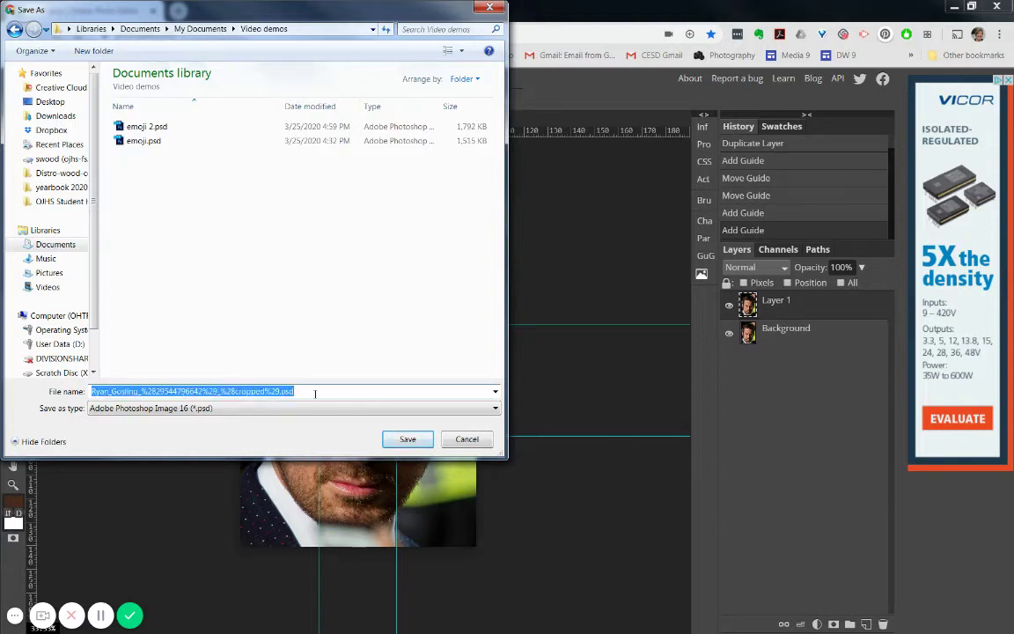
text(ryan 1)
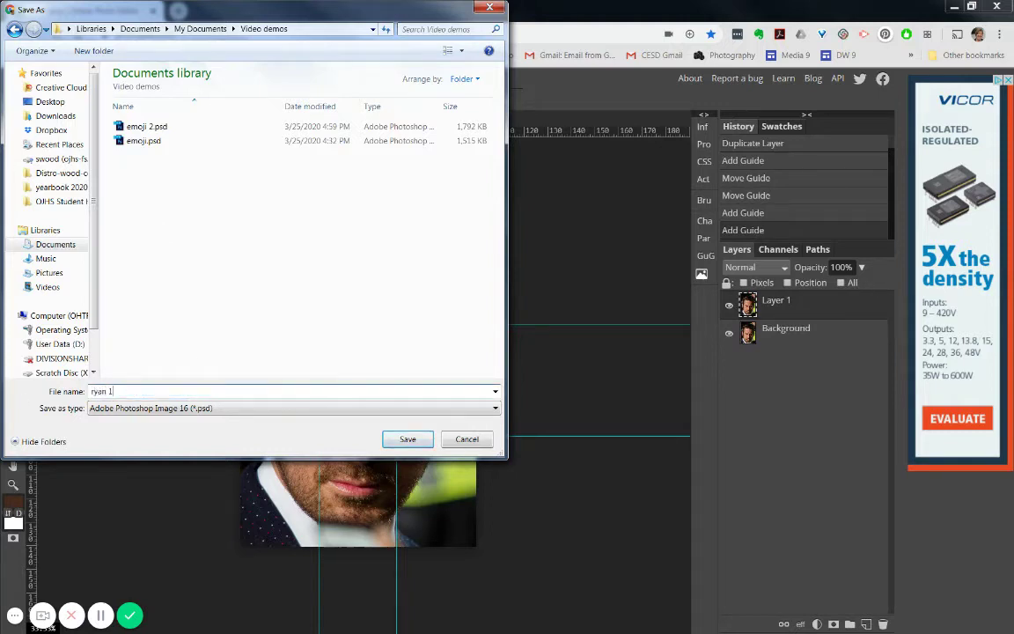
click(408, 441)
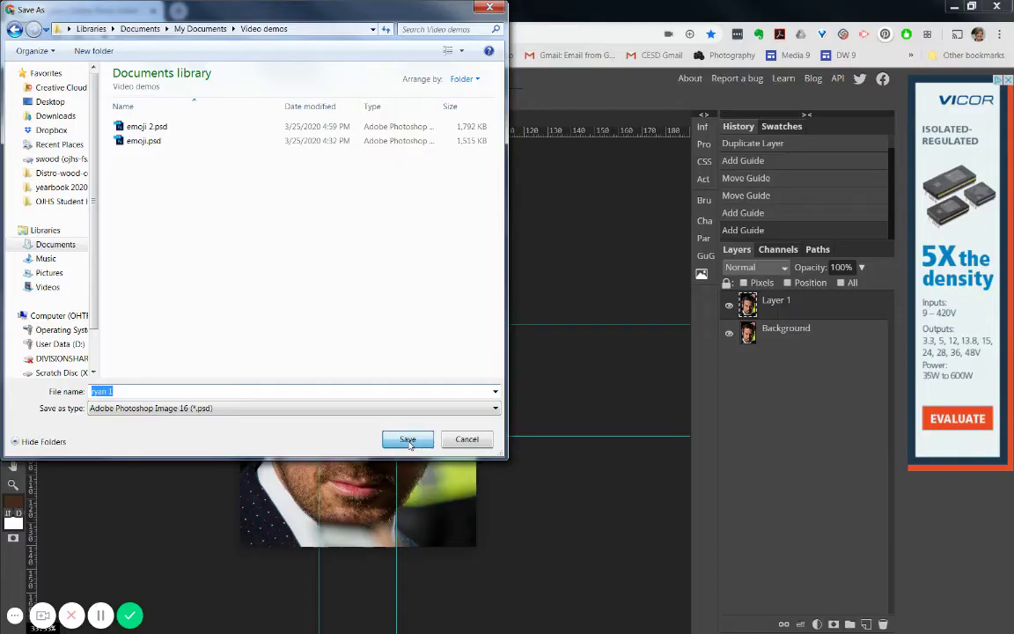
click(408, 440)
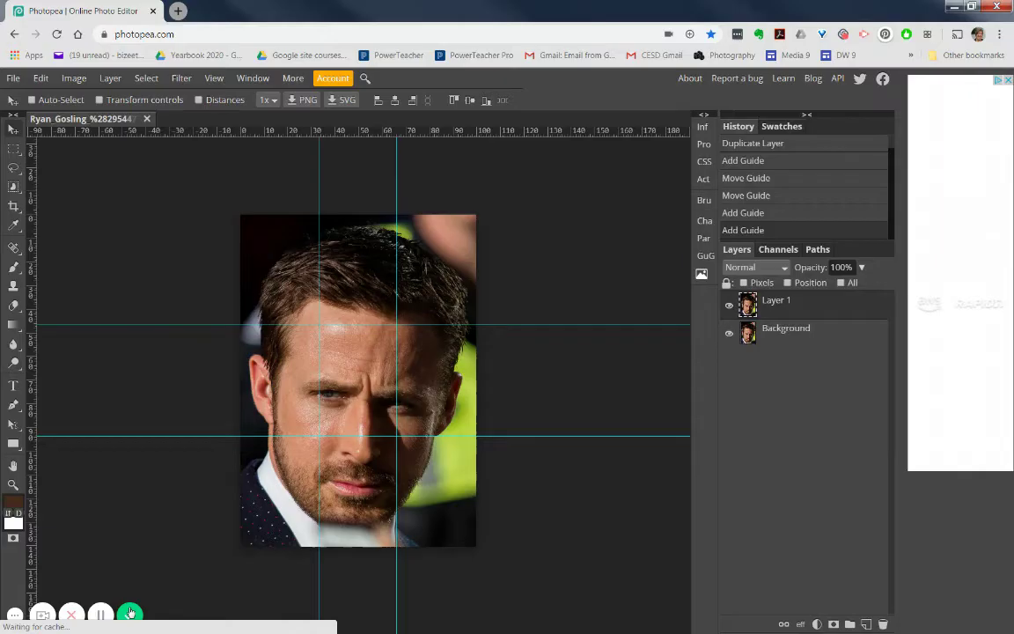
- With Rectangle Select (M), drag from the image's top-left corner to the first guide intersection
key(m)
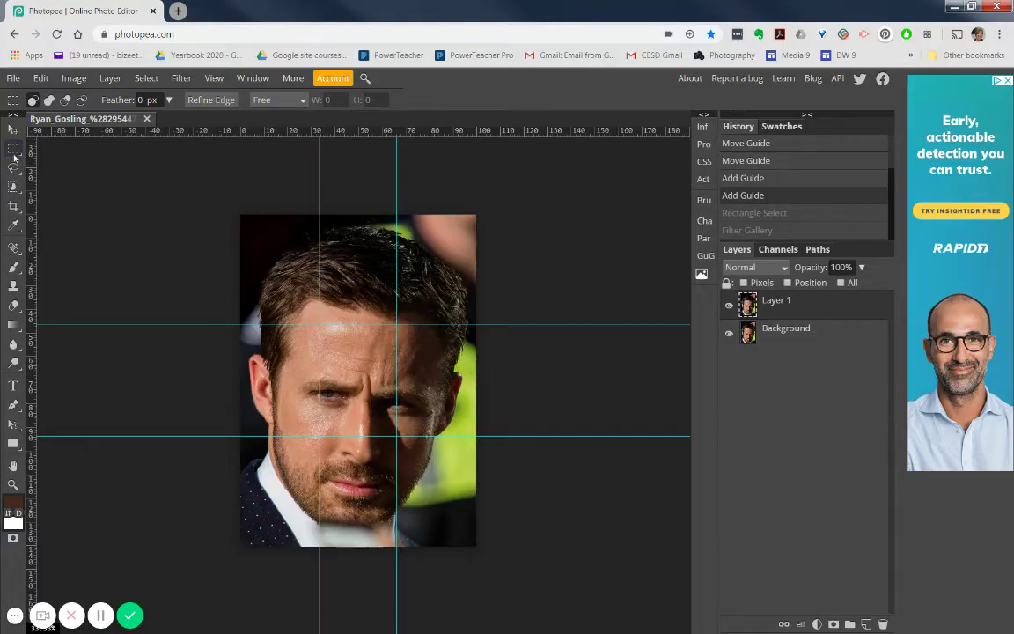
right_click(14, 145)
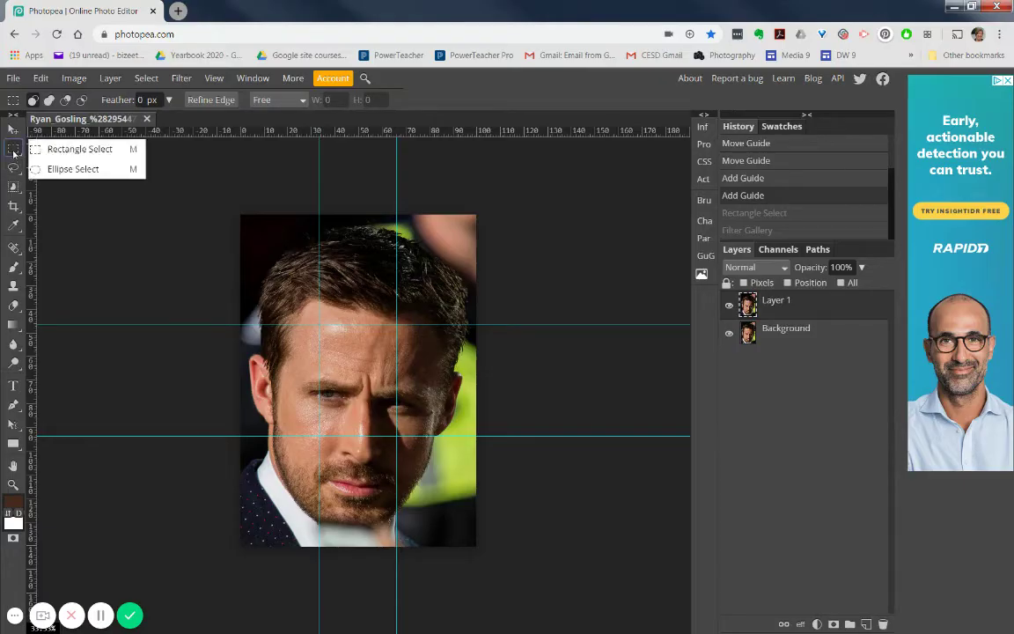
click(68, 151)
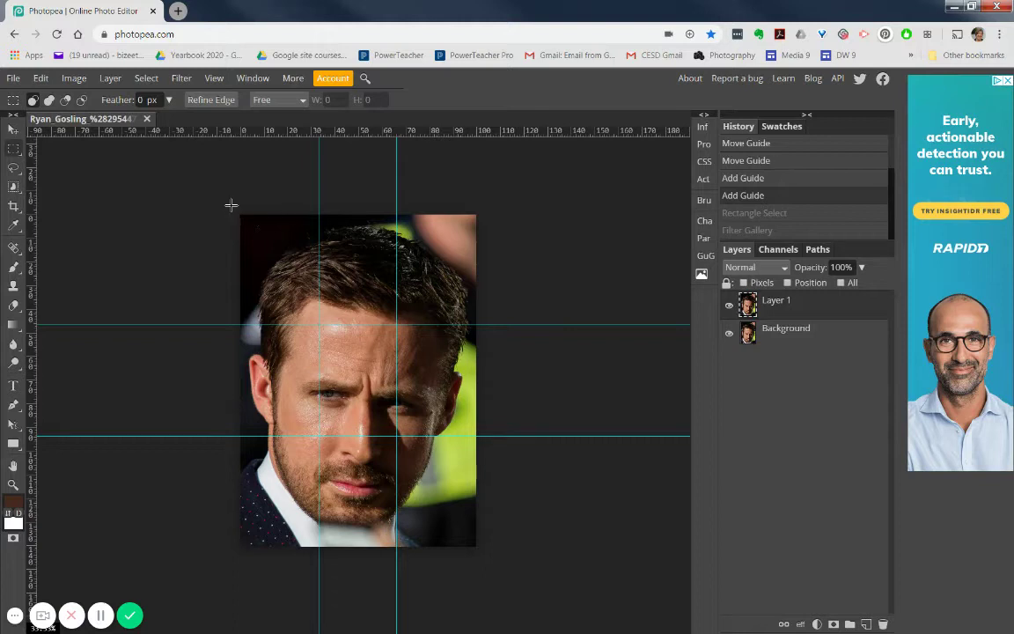
drag(239, 230, 319, 324)
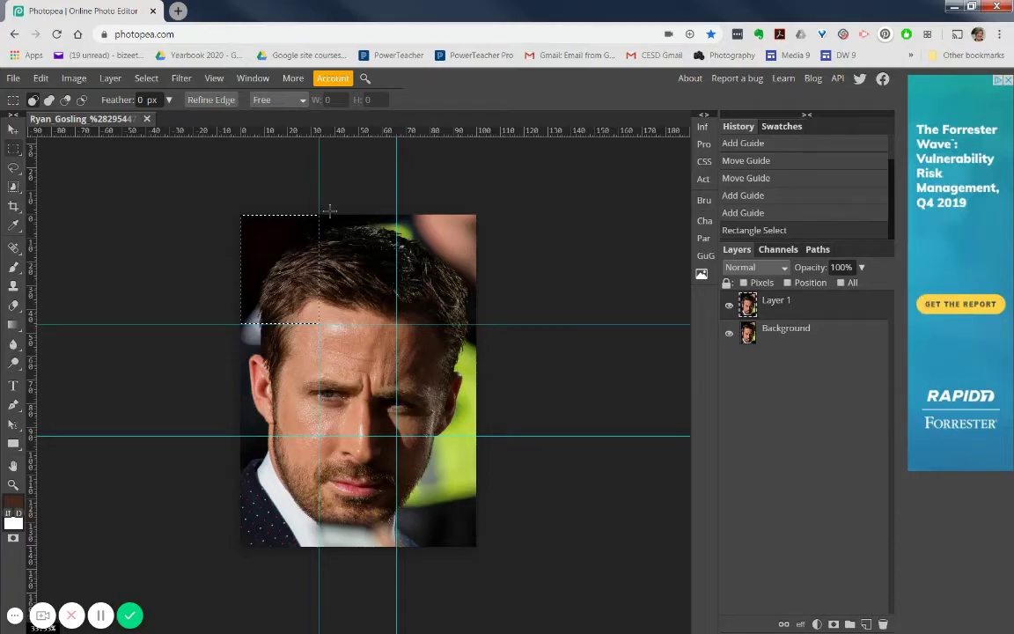
- Apply Filter > Stylize > Oil Paint: radius 4.6, scale 6.1, bristle detail 4.0, shine 5.8
click(182, 78)
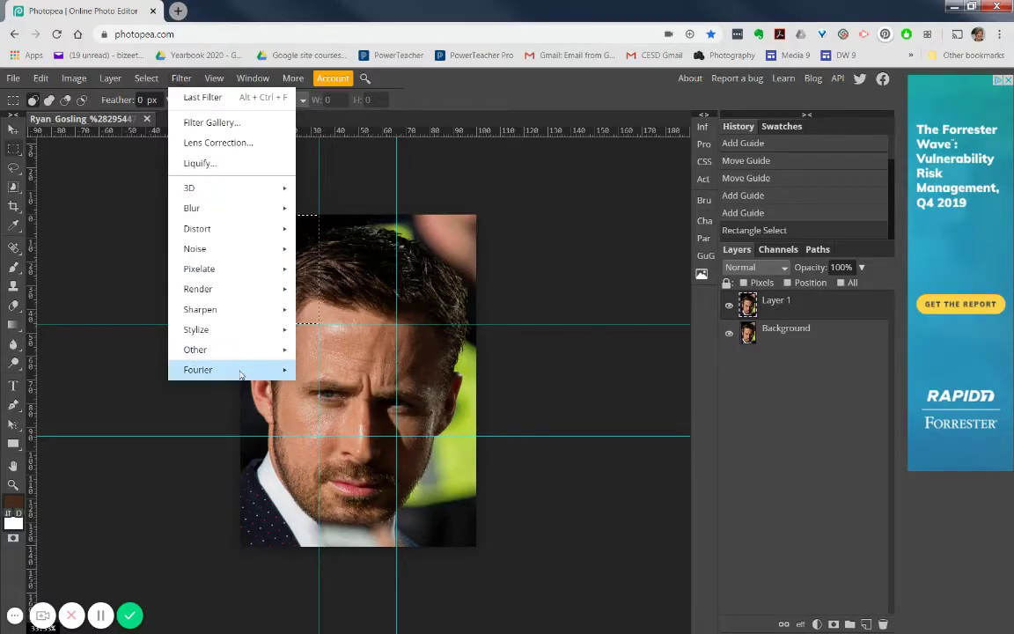
mouse_move(237, 331)
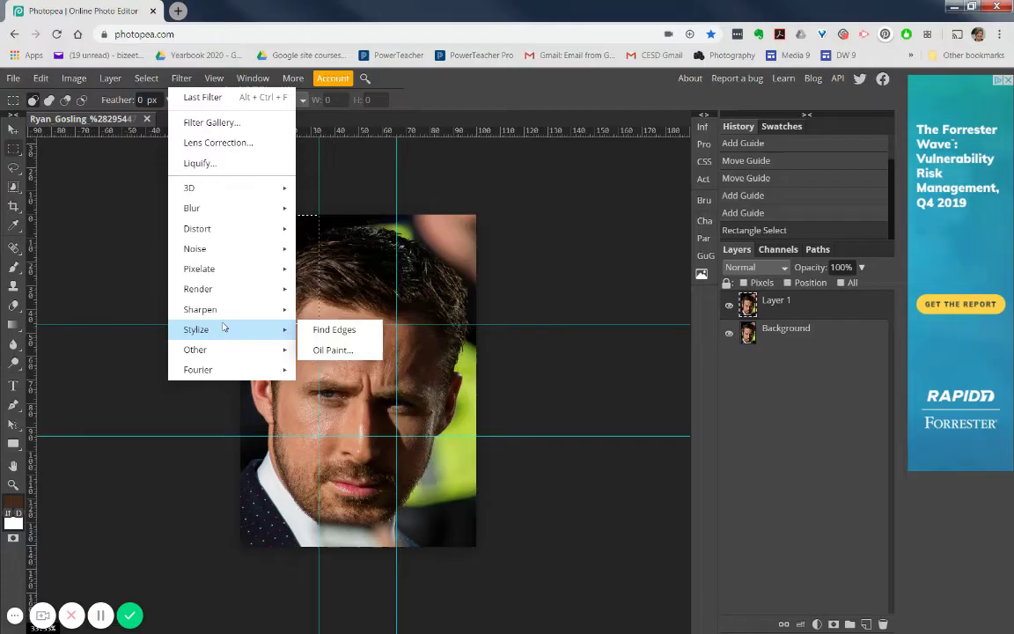
click(334, 350)
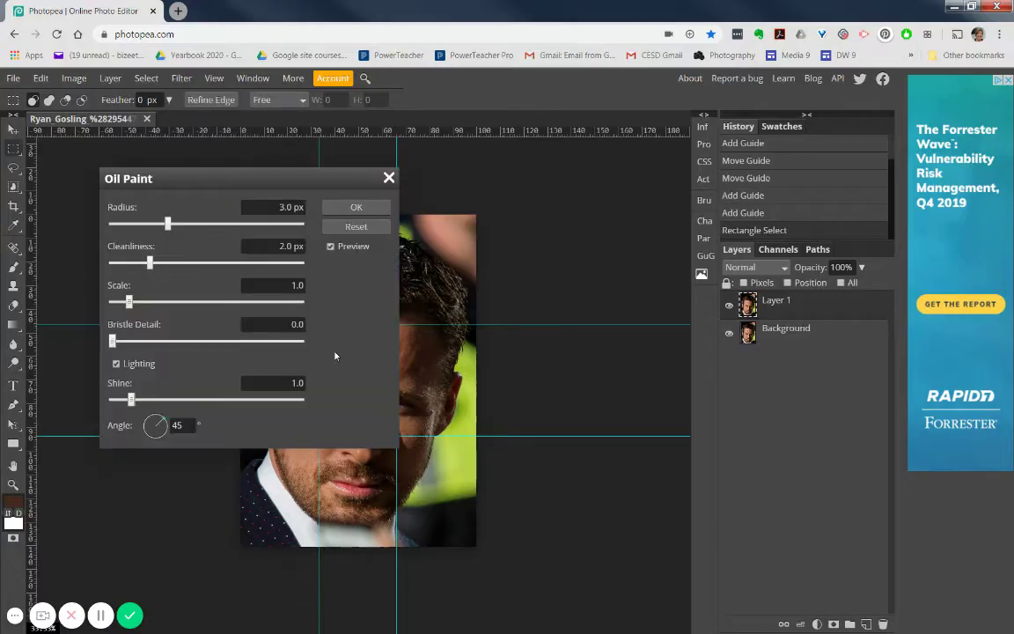
mouse_move(273, 174)
mouse_down()
mouse_move(608, 173)
mouse_move(652, 161)
mouse_up()
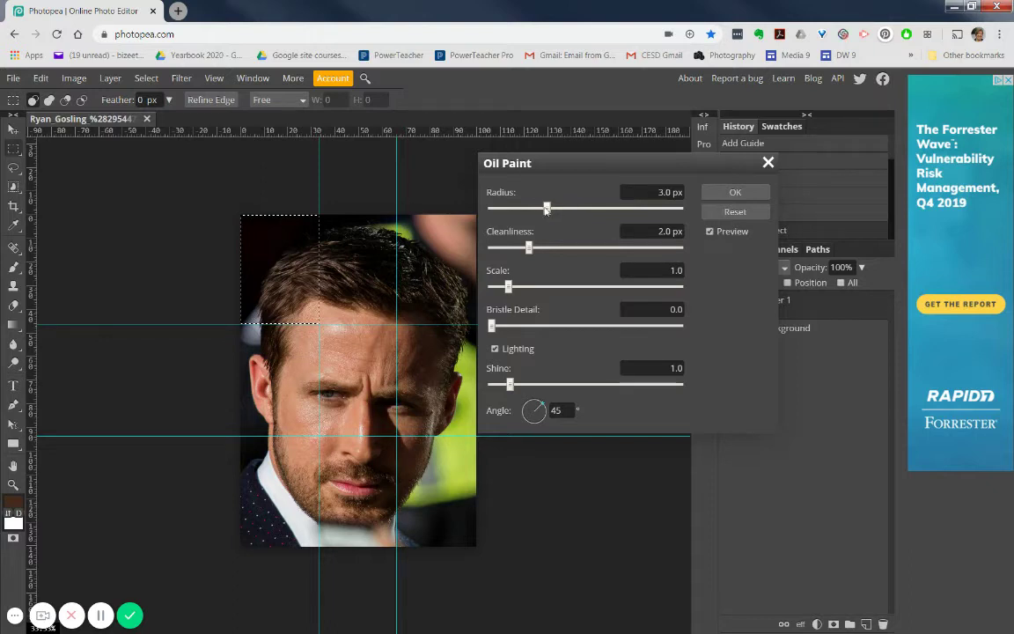
drag(546, 209, 577, 210)
drag(534, 289, 606, 288)
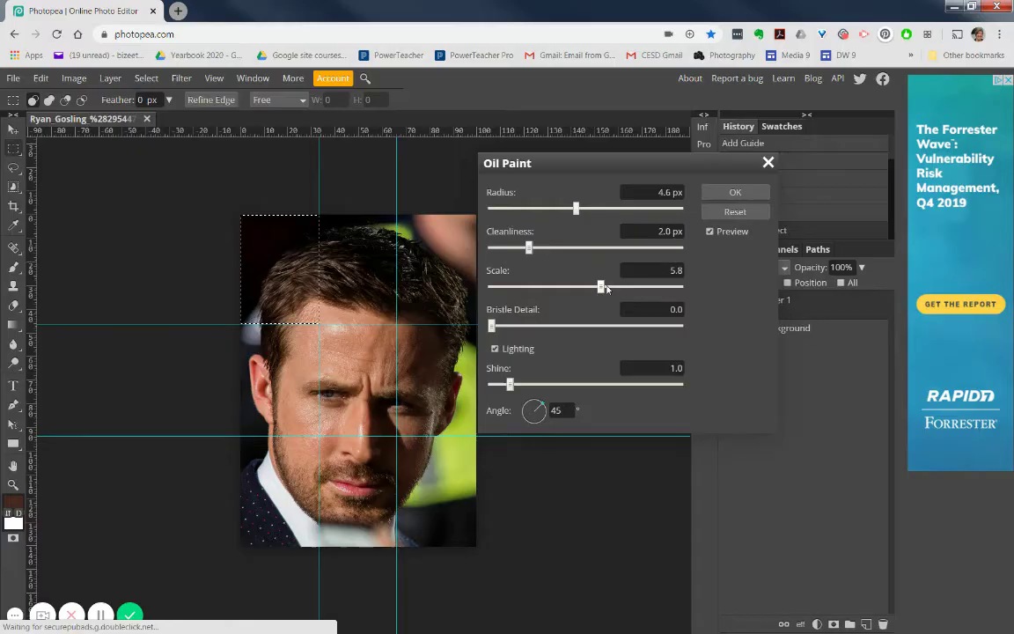
drag(506, 328, 570, 327)
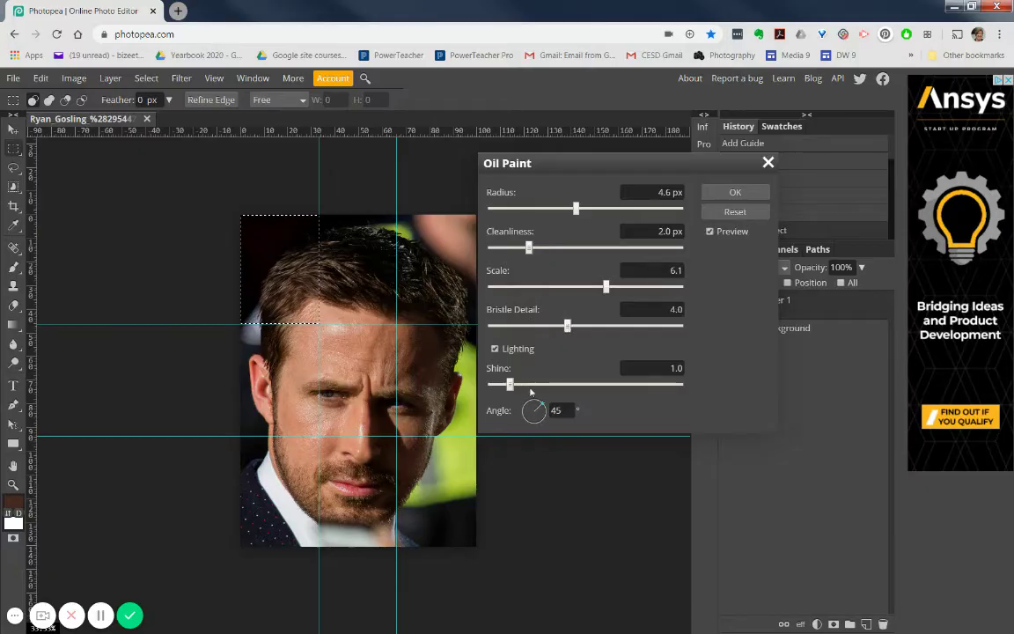
drag(509, 384, 599, 385)
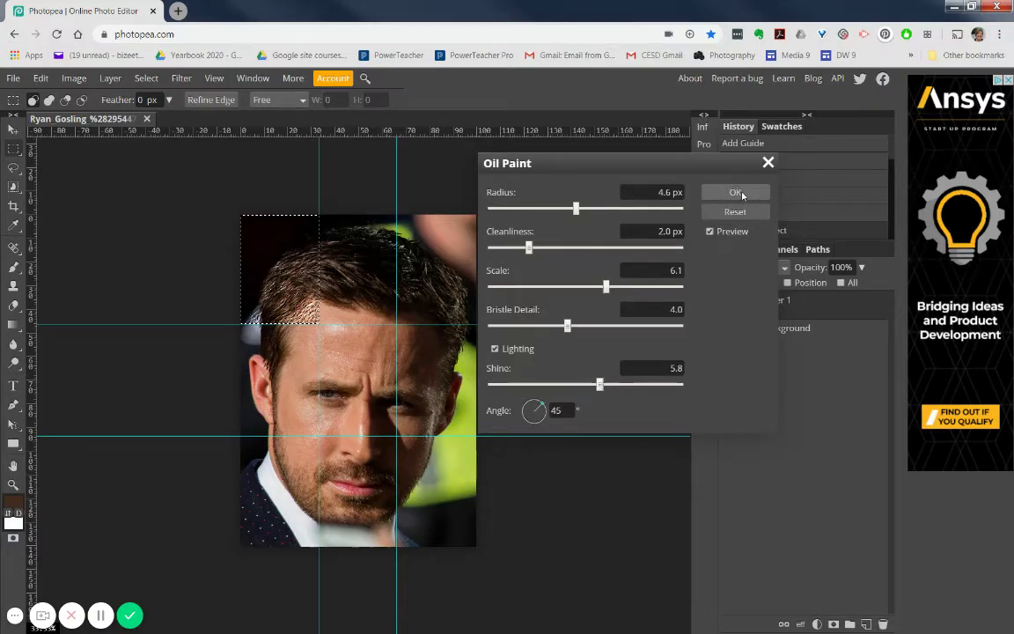
click(736, 193)
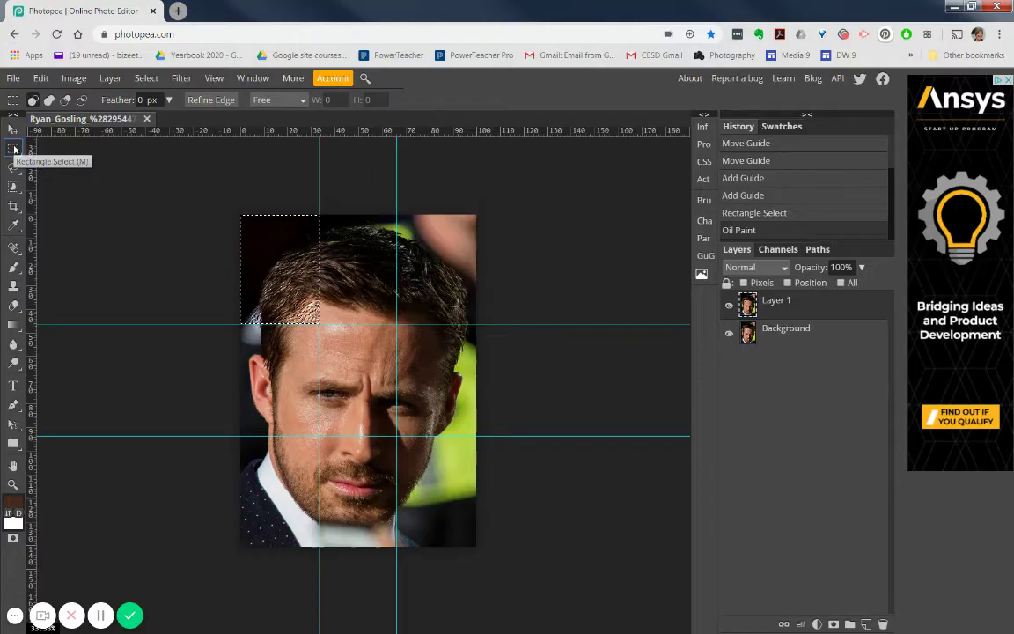
- Clear the previous selection and drag a rough selection over the top-middle grid cell
click(14, 150)
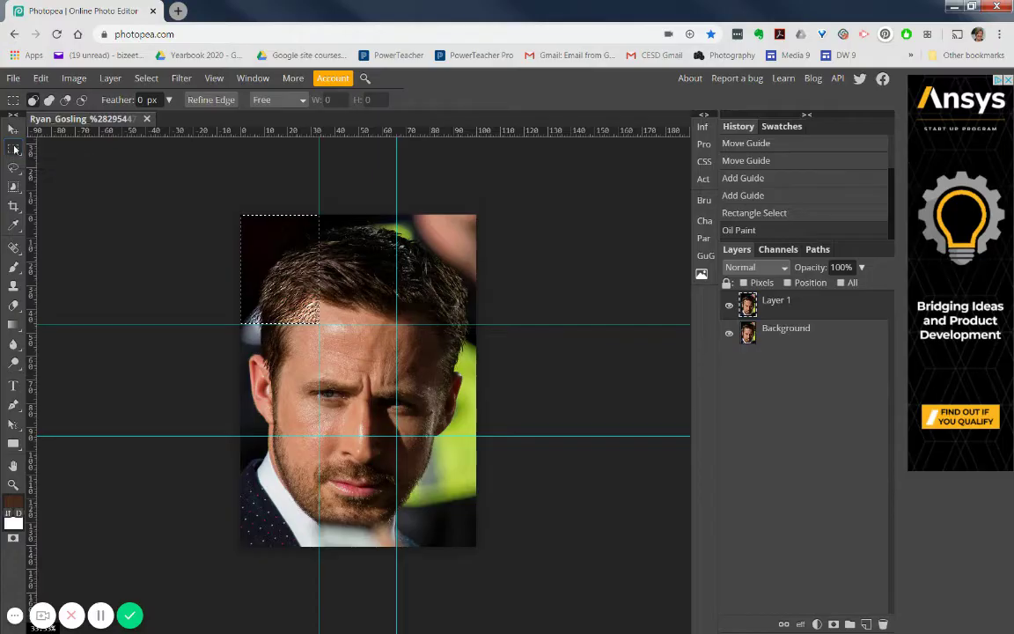
click(317, 192)
drag(319, 214, 396, 323)
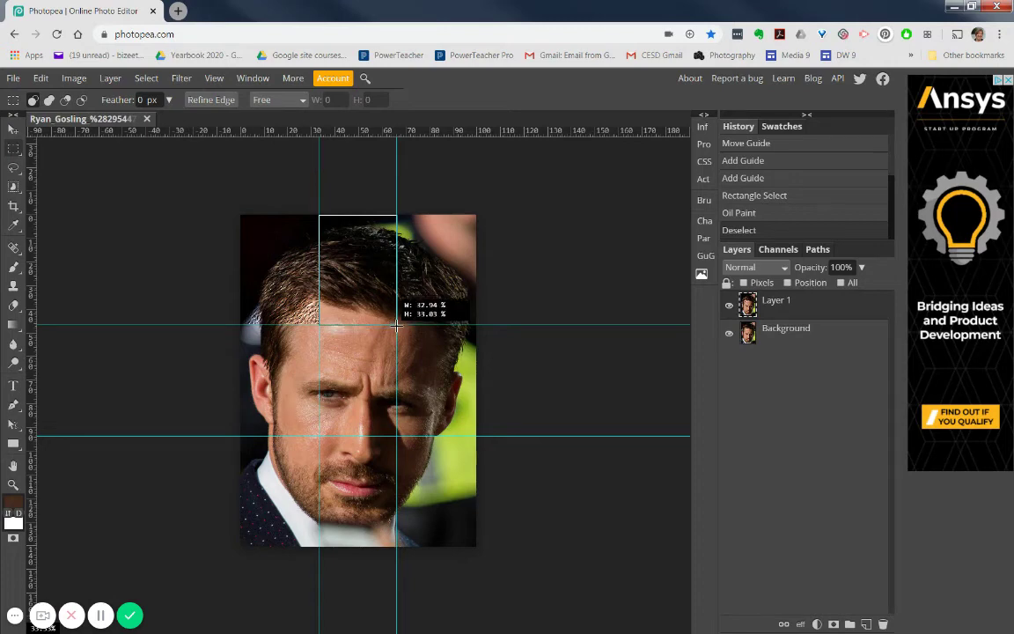
drag(396, 324, 396, 324)
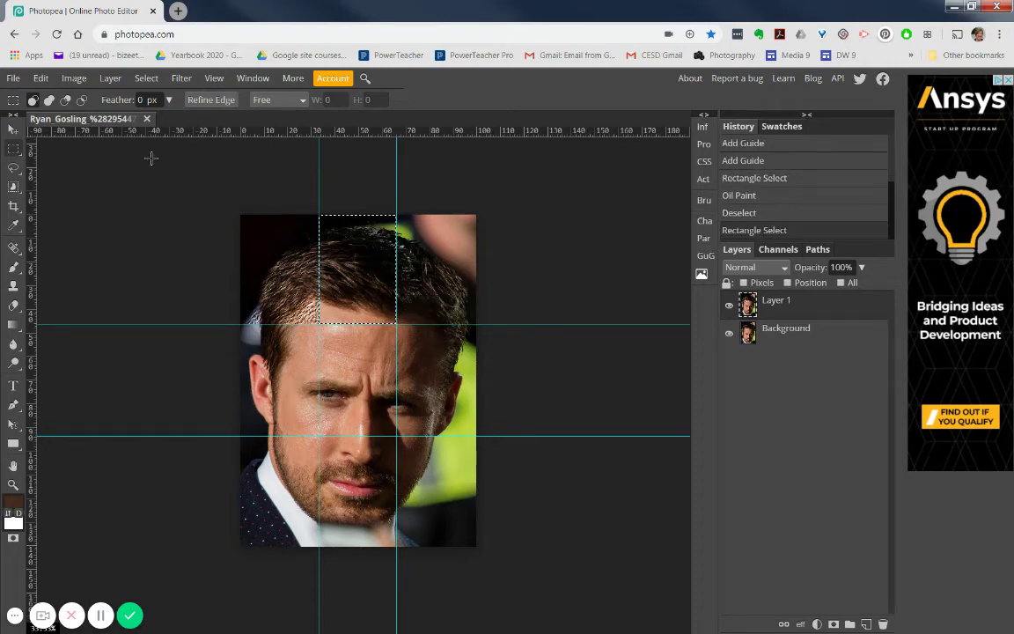
- Enable snapping to guides and reselect the top-middle cell between the vertical guides
click(144, 80)
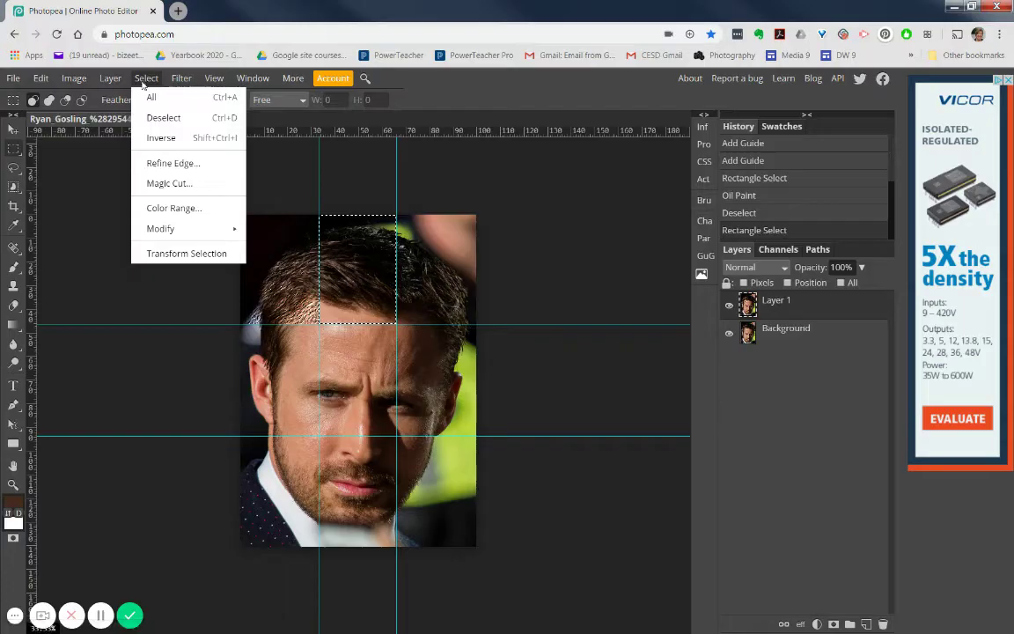
mouse_move(113, 79)
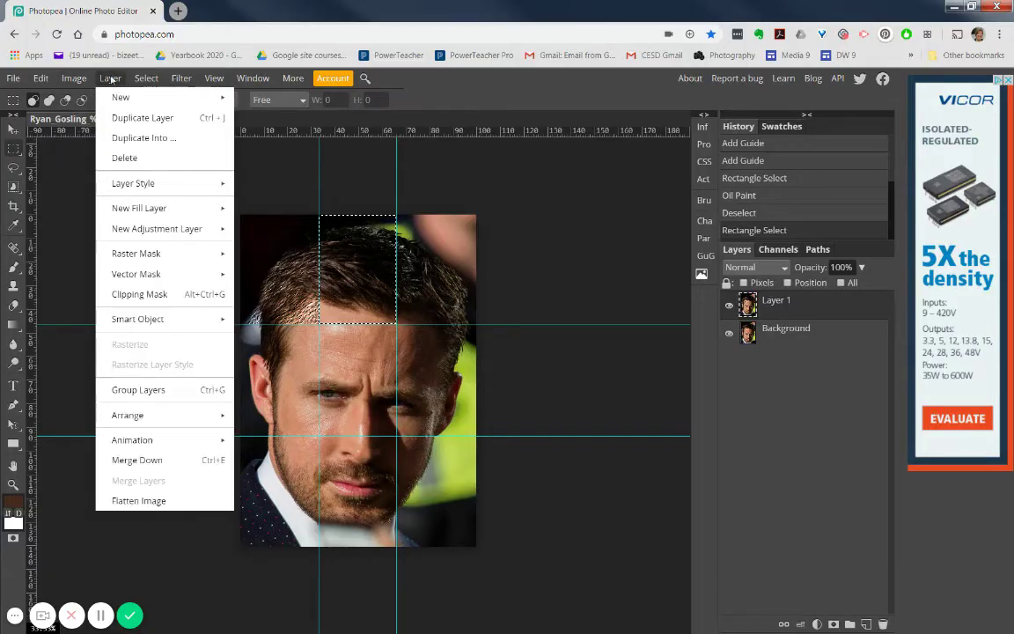
mouse_move(218, 80)
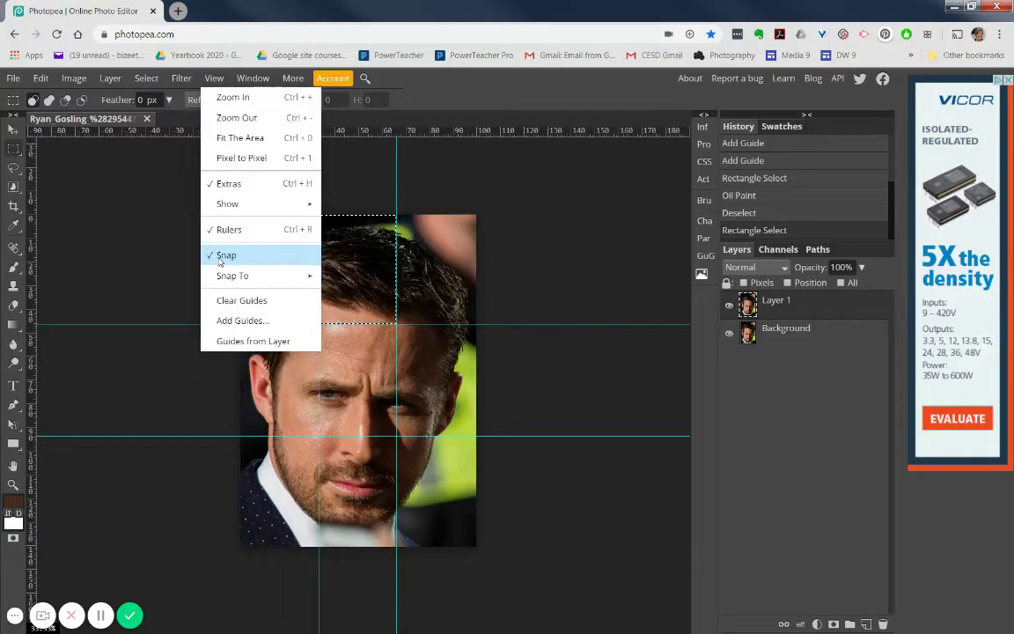
mouse_move(228, 278)
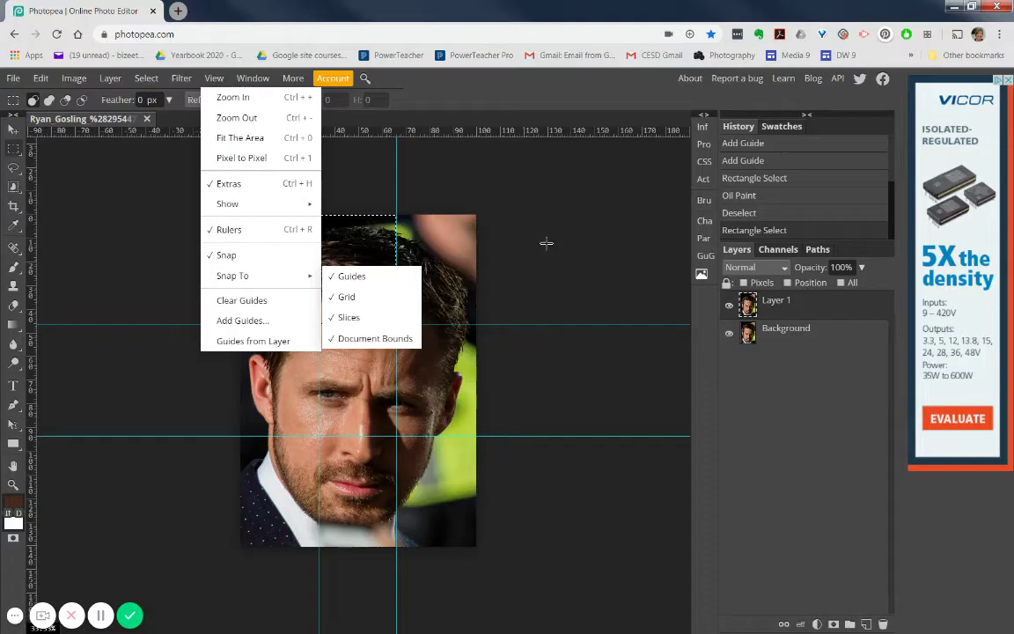
drag(546, 243, 236, 211)
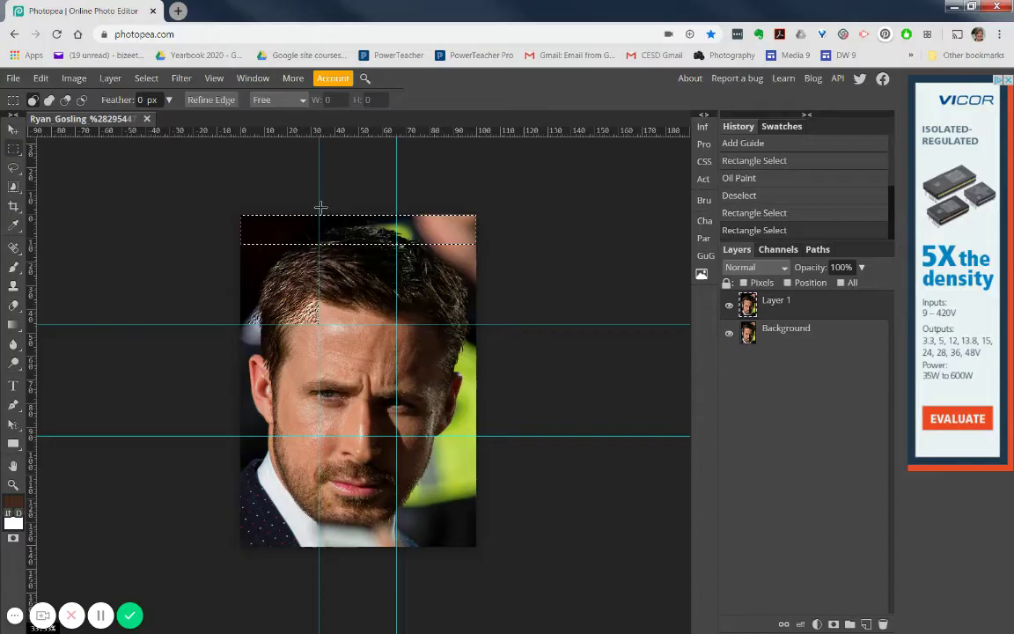
drag(320, 207, 397, 322)
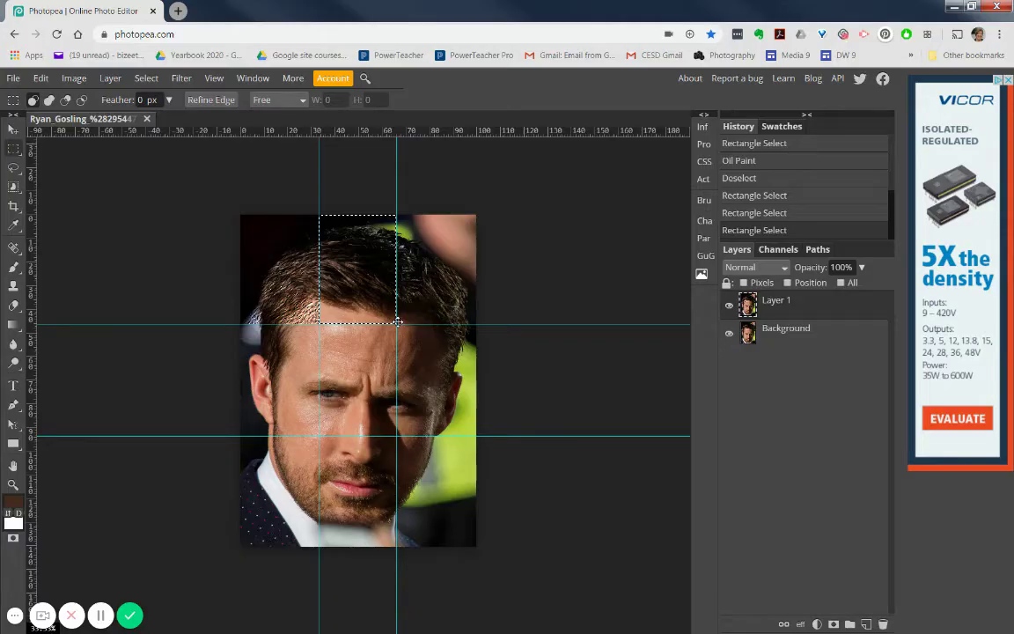
- Open the Filter Gallery with Glowing Edges selected, previewing edge width 1, brightness 10, smoothness 1
click(181, 79)
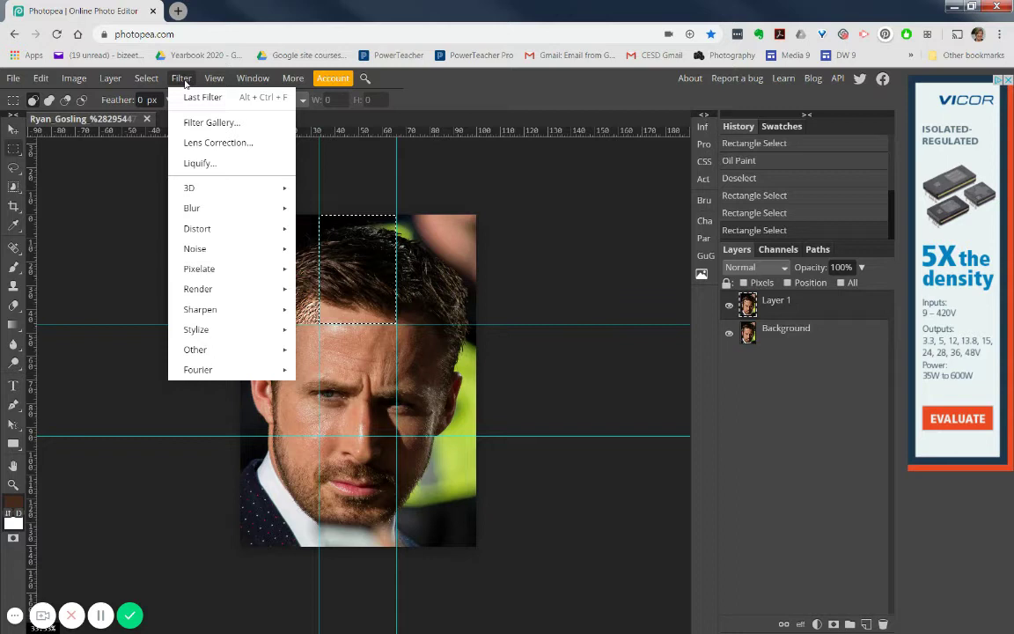
click(218, 123)
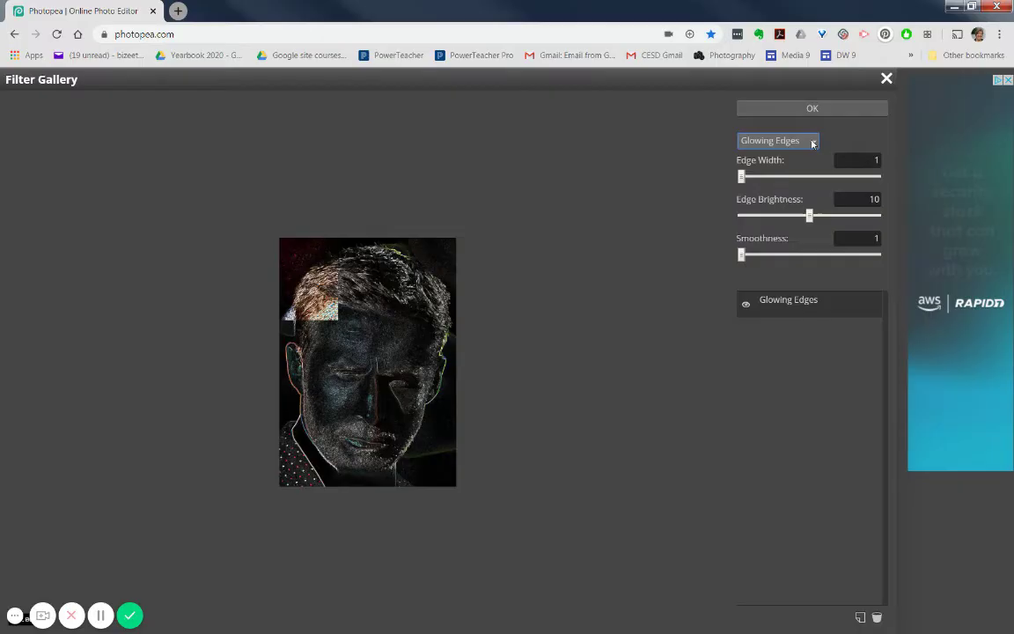
click(813, 144)
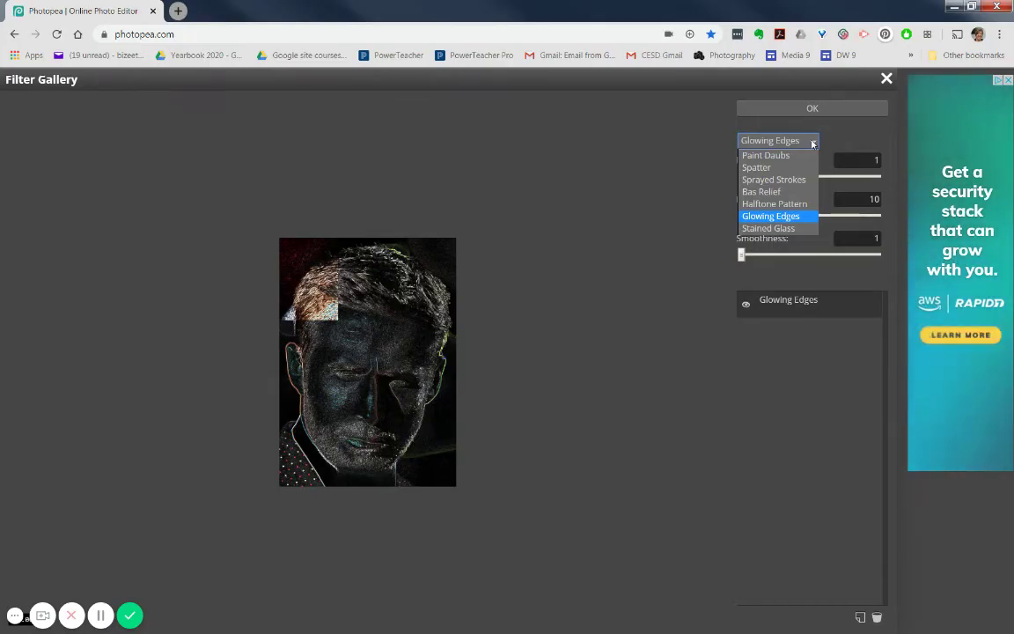
click(795, 218)
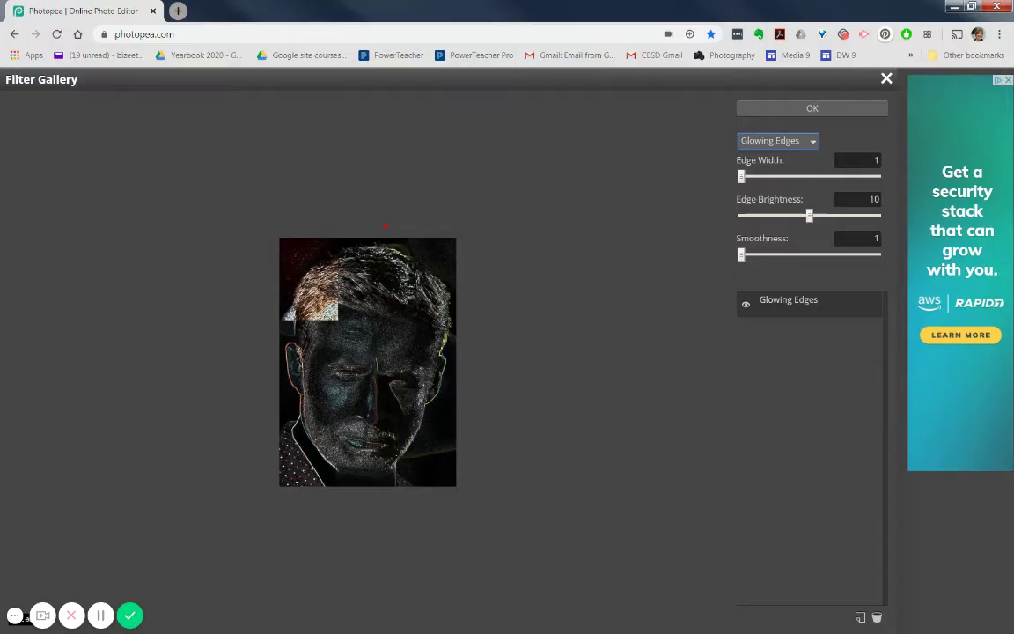
drag(385, 226, 338, 247)
mouse_move(338, 319)
mouse_down()
mouse_move(400, 324)
mouse_move(399, 253)
mouse_up()
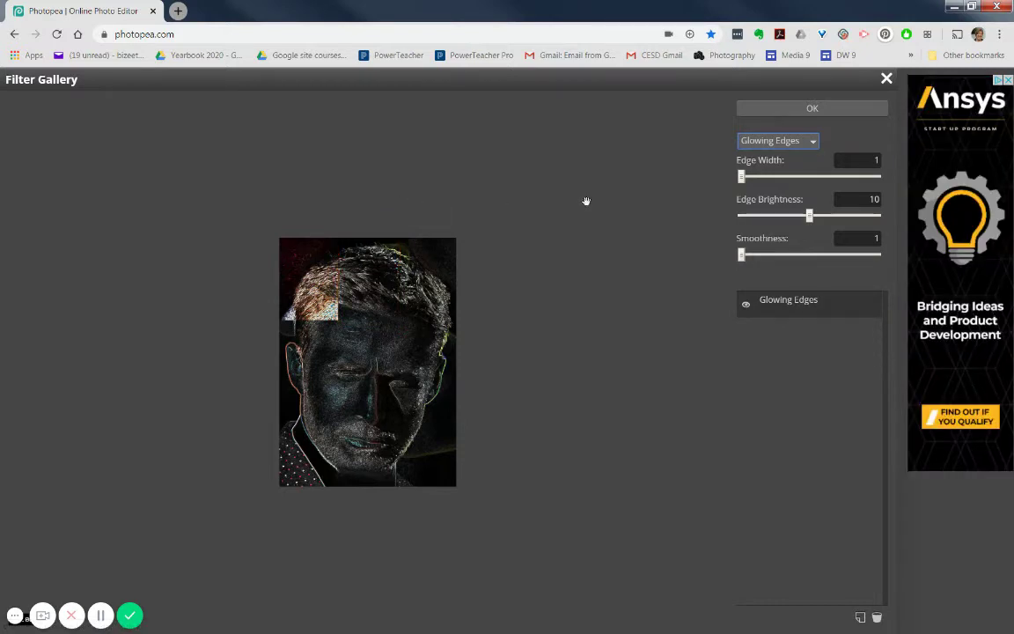
- Apply Glowing Edges to the top-middle cell with edge width 4, brightness 15, smoothness 5
click(741, 178)
click(761, 177)
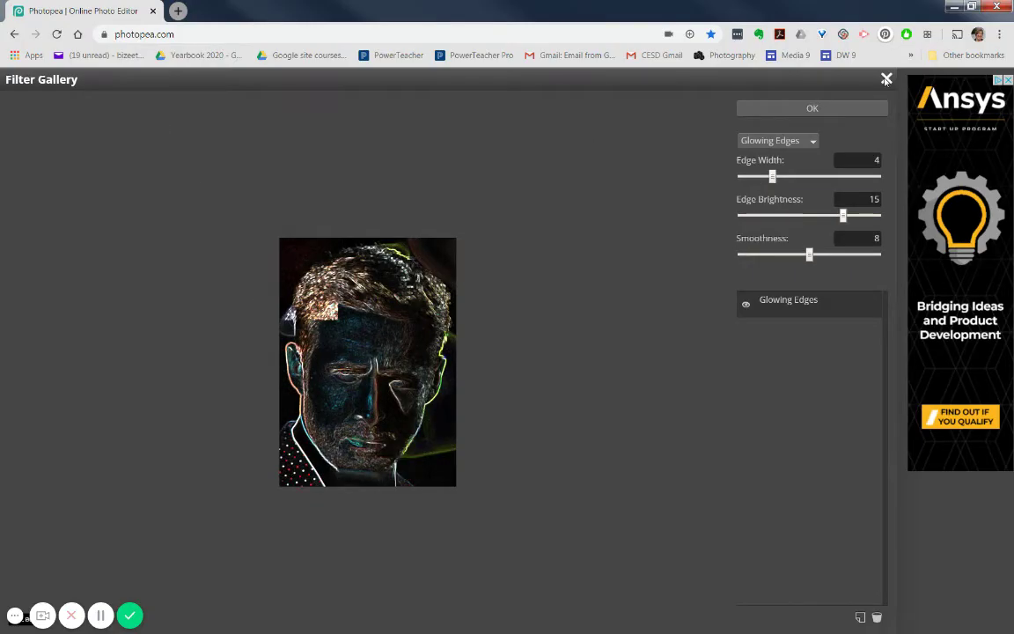
click(856, 237)
text(5)
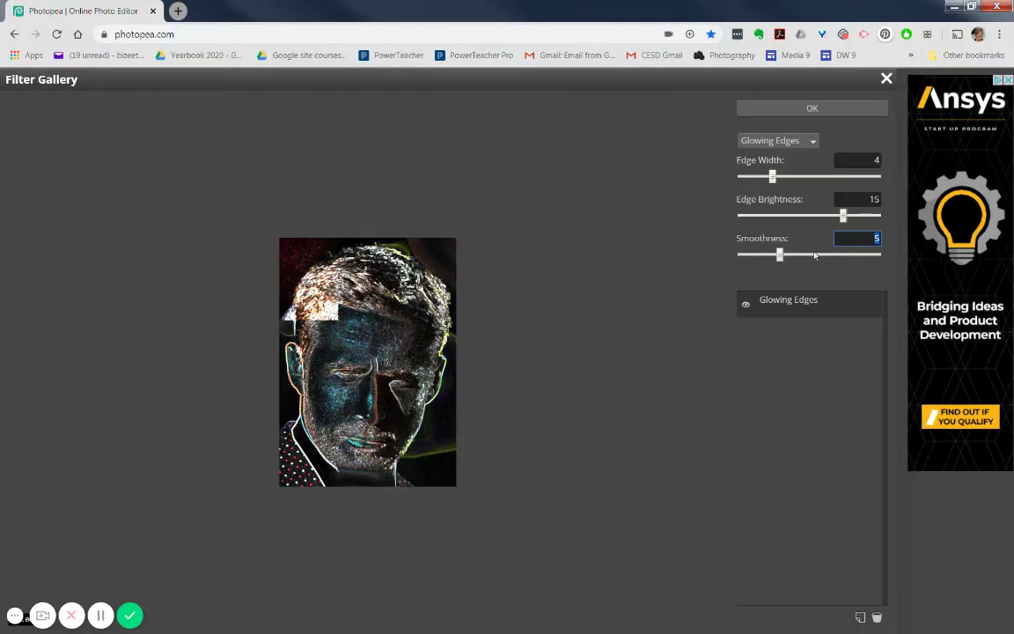
click(842, 216)
key(Return)
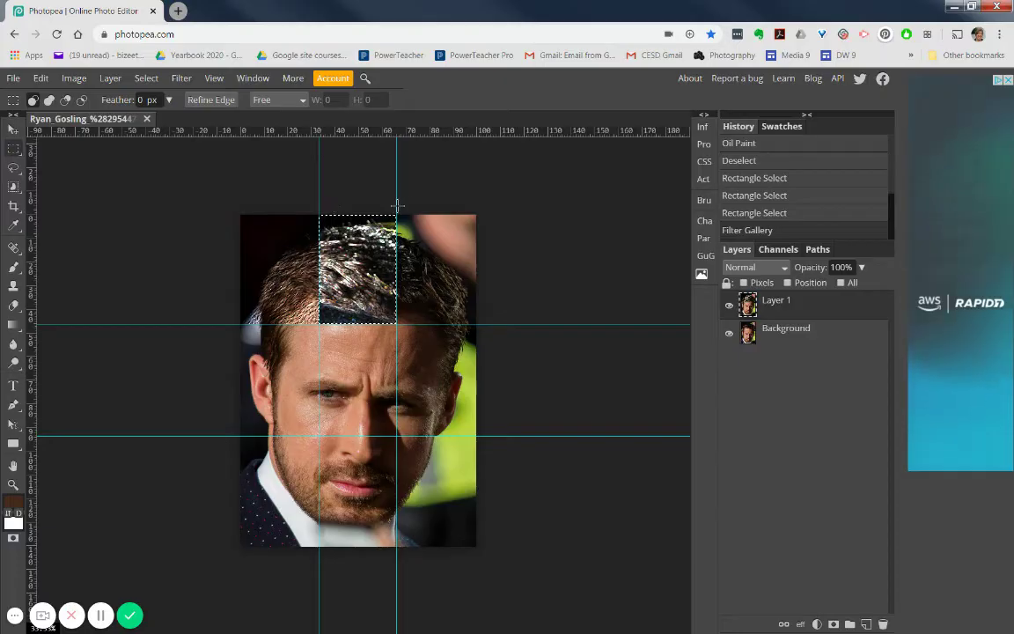
- Select the top-right grid cell and apply a Pixelate > Mosaic filter with 23 px cells
drag(396, 215, 504, 323)
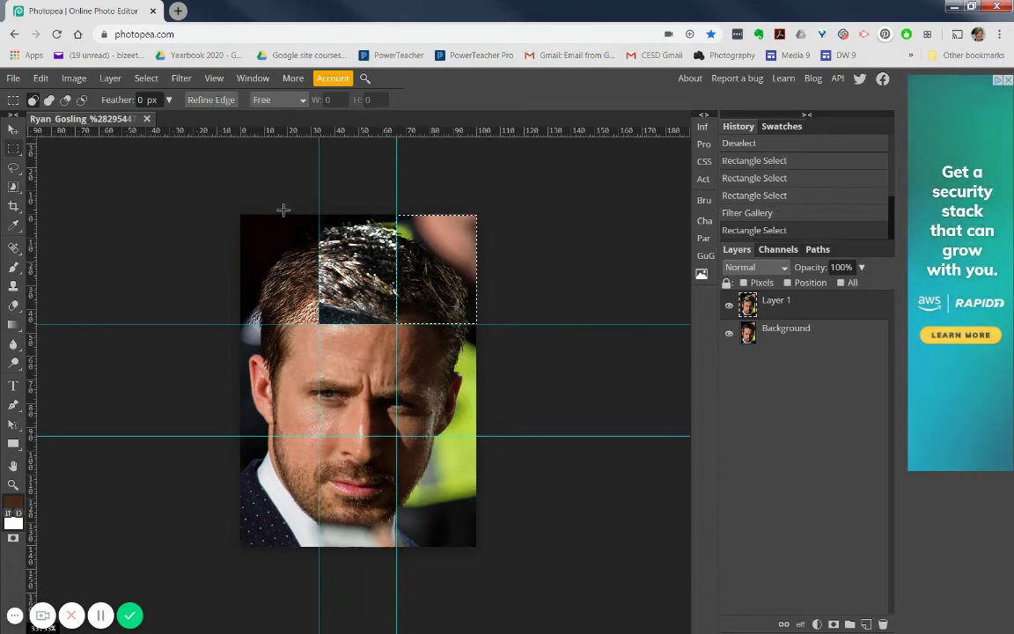
click(179, 79)
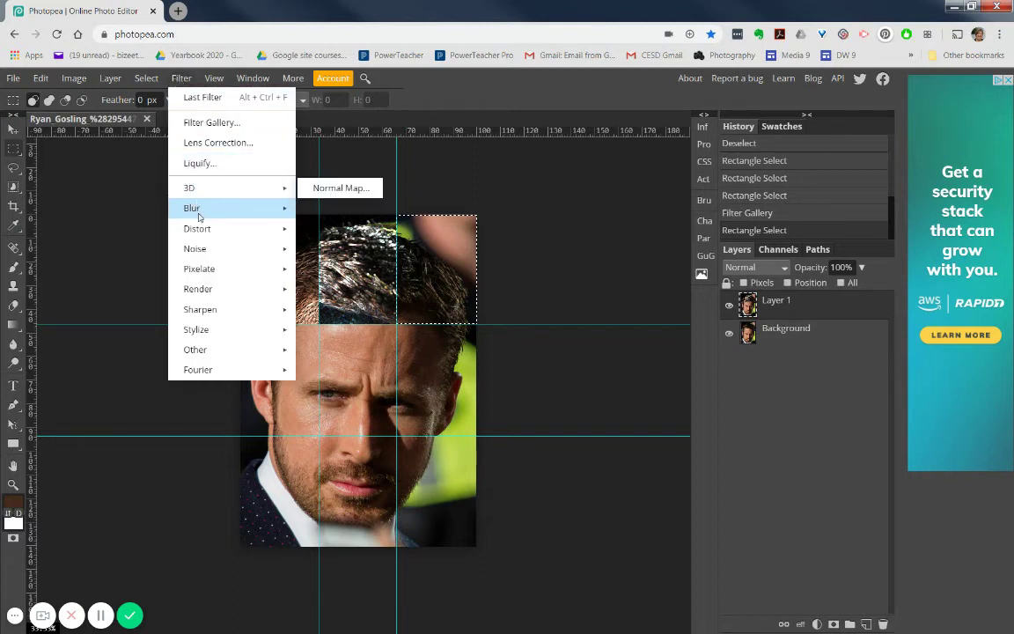
mouse_move(199, 218)
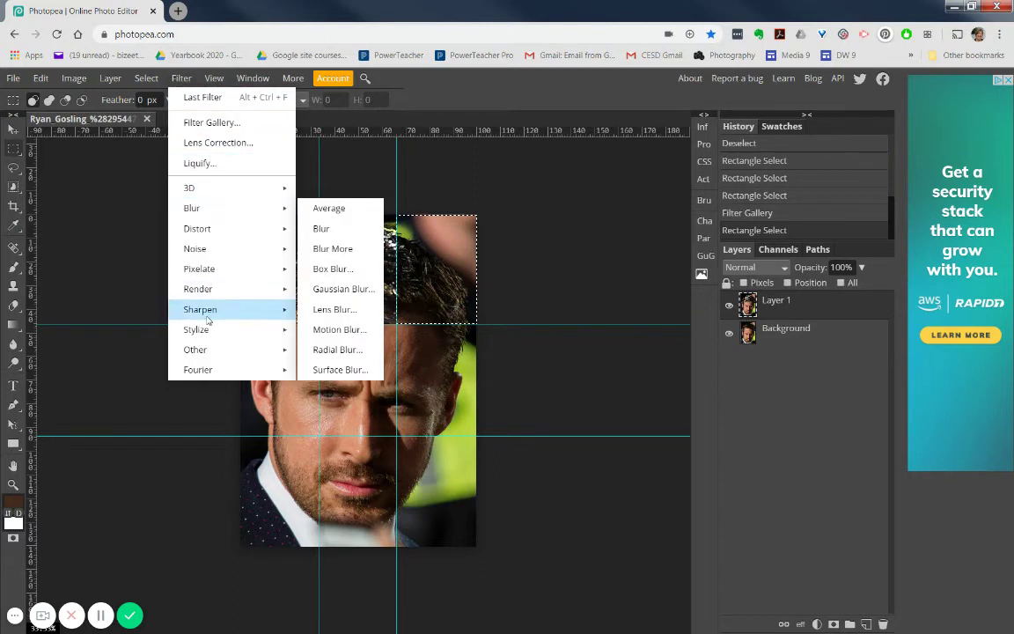
mouse_move(208, 333)
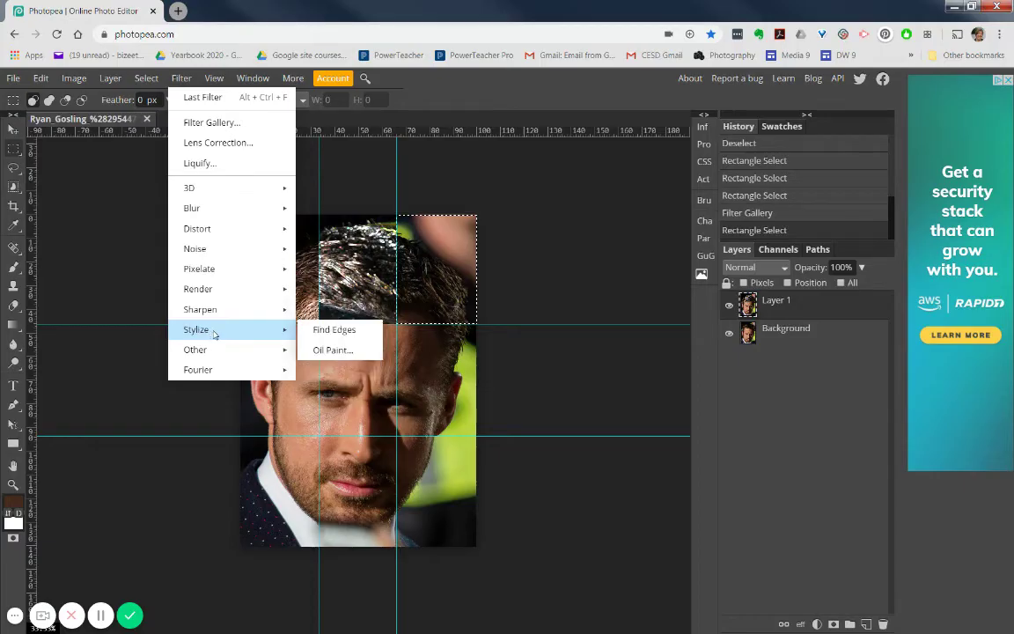
mouse_move(213, 353)
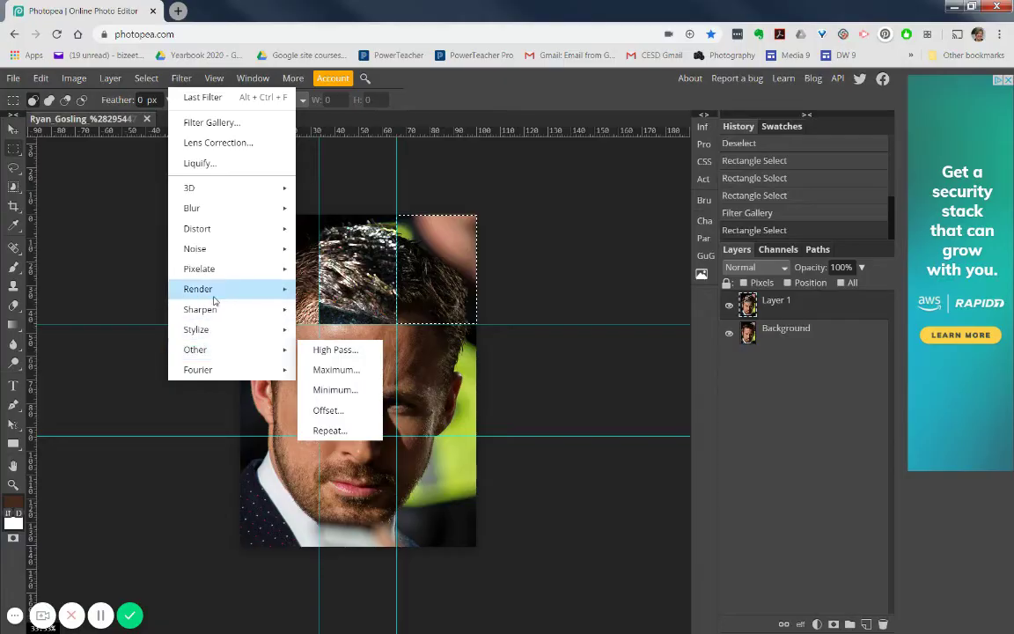
mouse_move(213, 291)
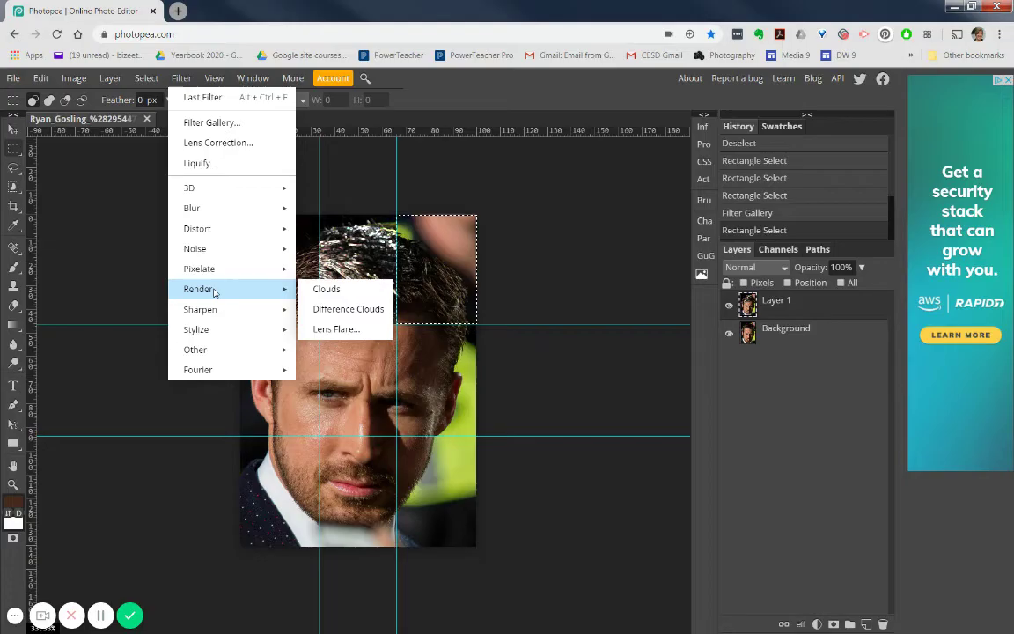
mouse_move(213, 271)
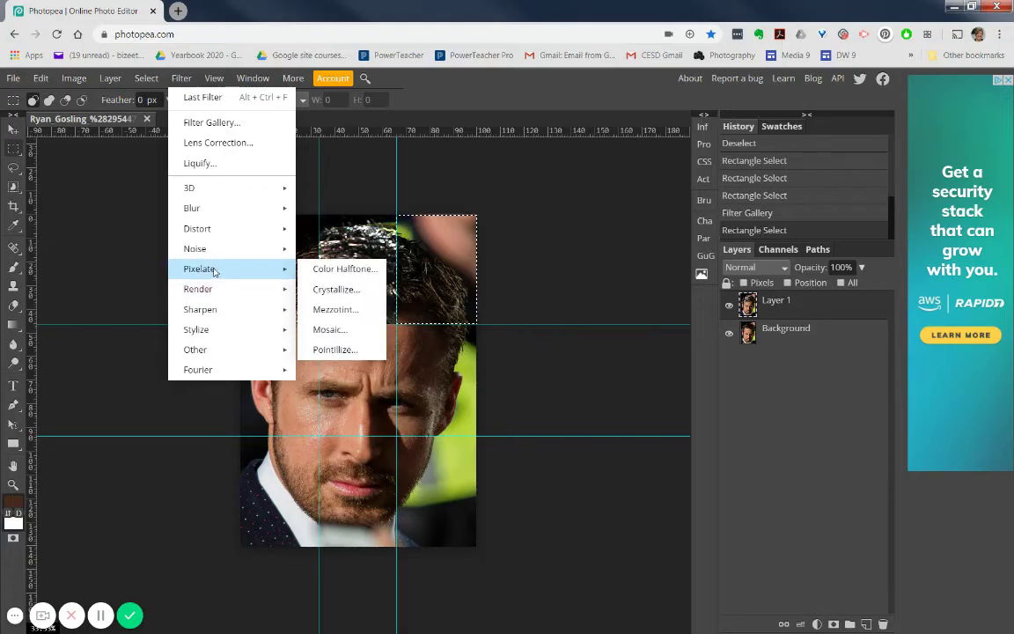
click(340, 330)
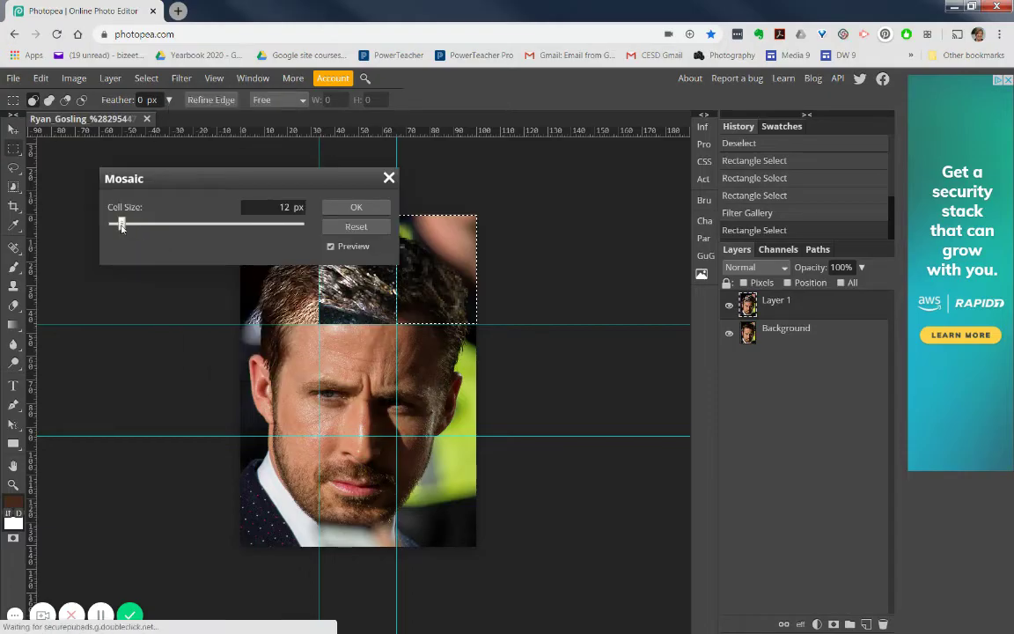
mouse_move(122, 226)
mouse_down()
mouse_move(149, 227)
mouse_move(132, 231)
mouse_up()
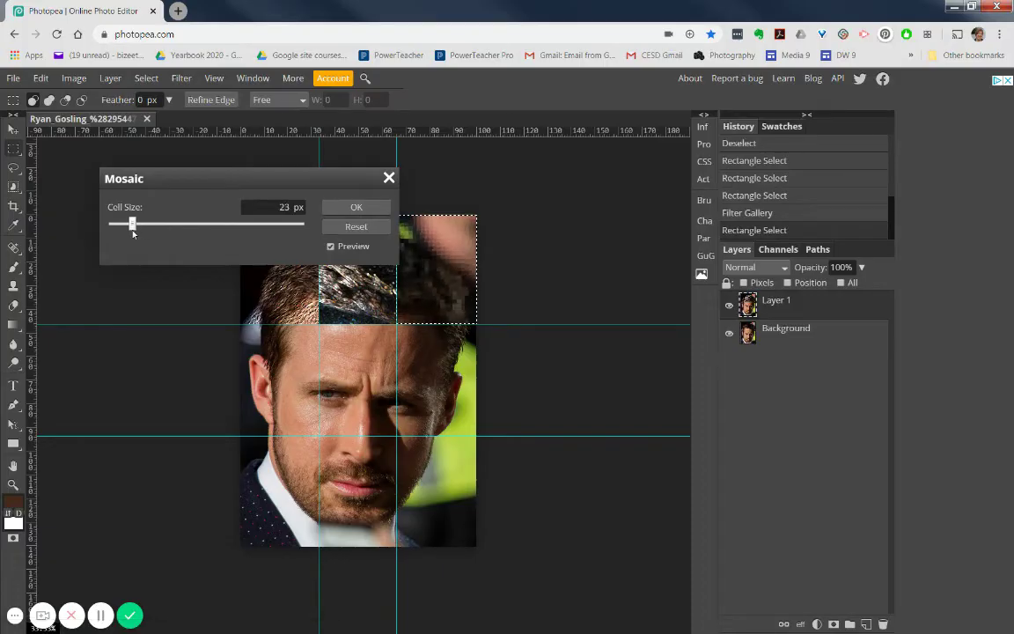
click(355, 207)
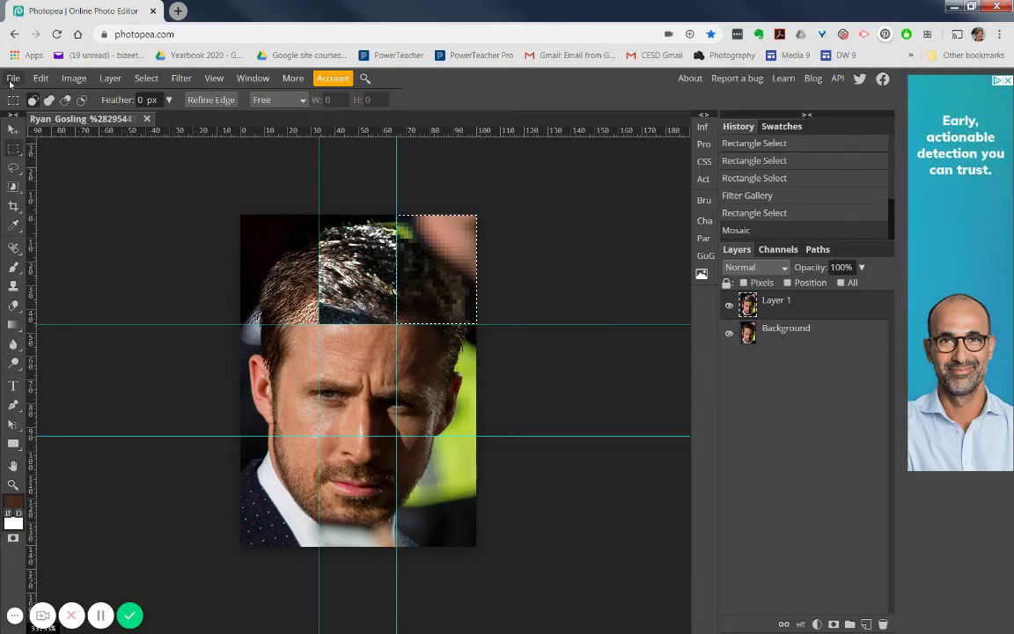
- Save the document as the PSD file 'ryan 2' and dismiss the browser's download bar
click(12, 79)
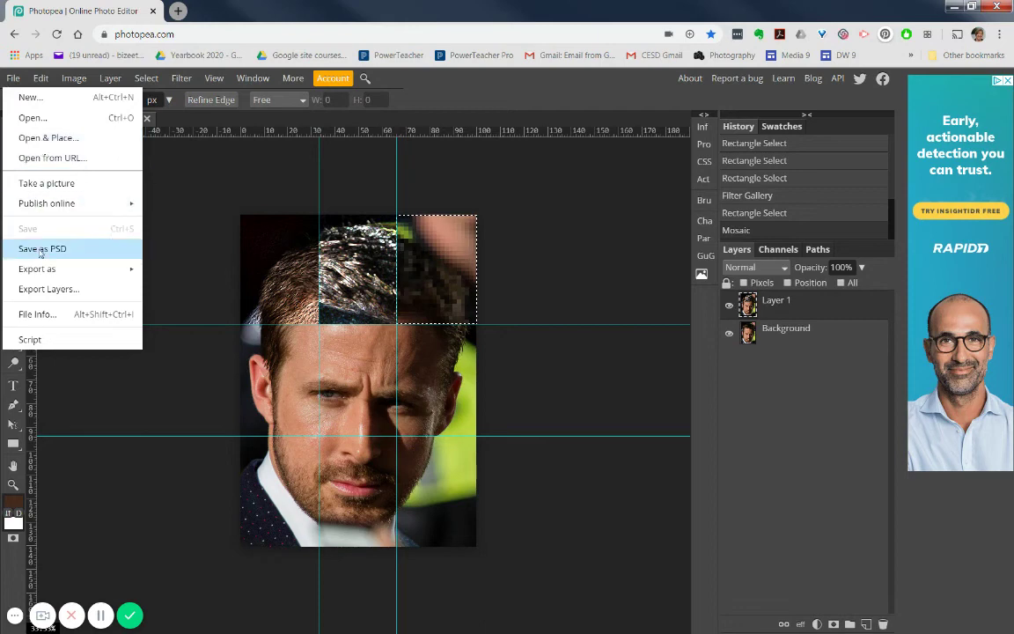
click(40, 249)
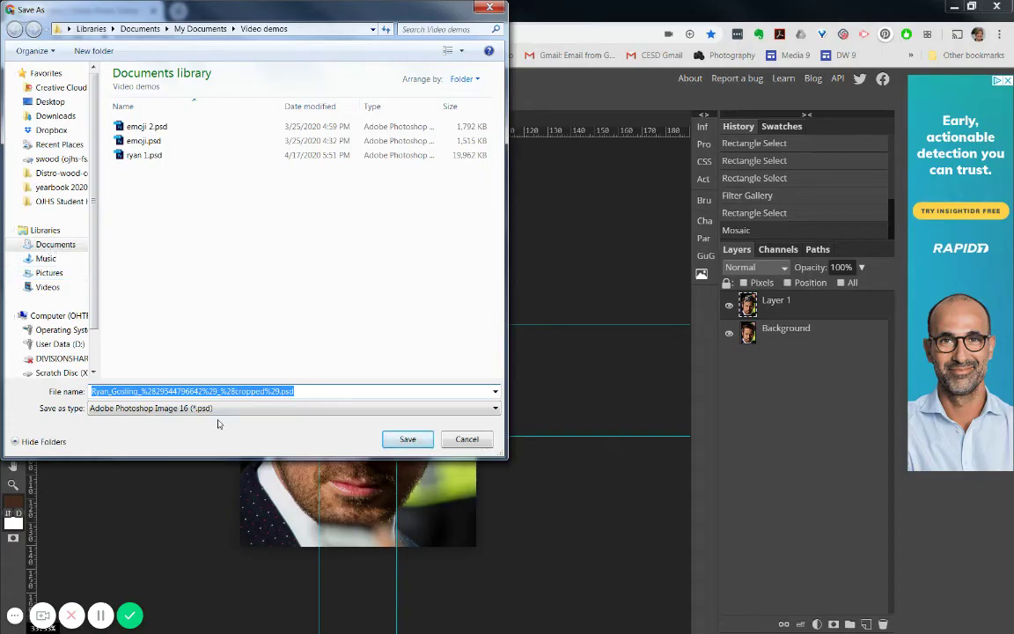
text(ryan 2)
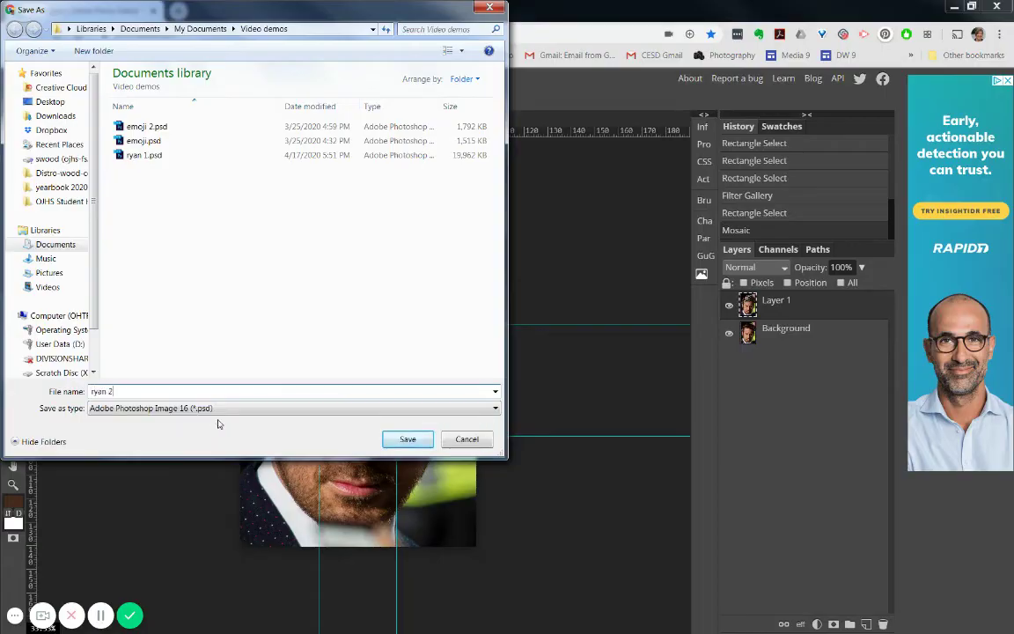
key(Return)
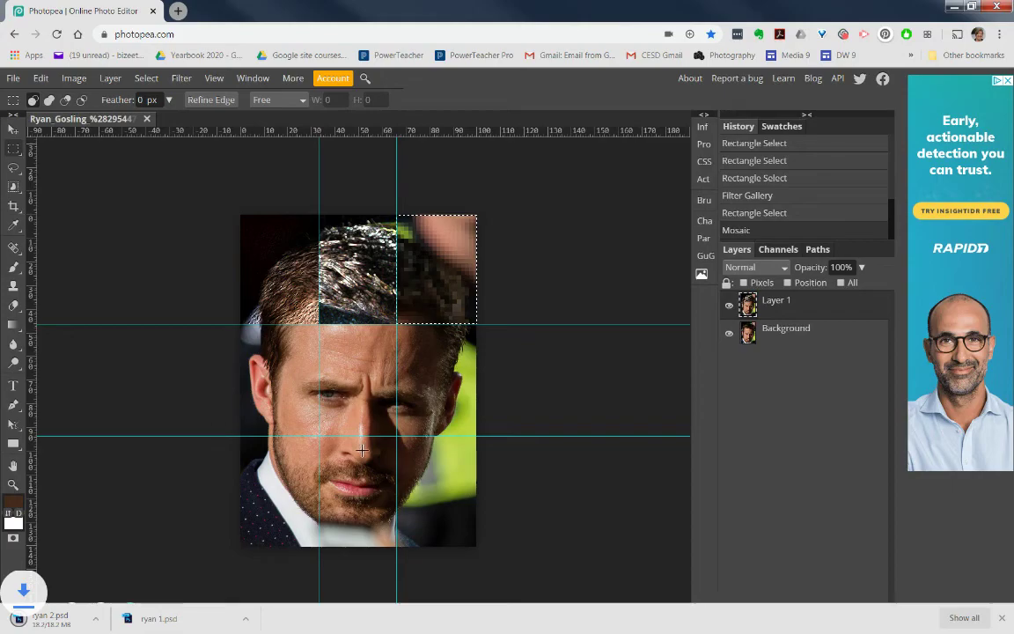
click(1002, 618)
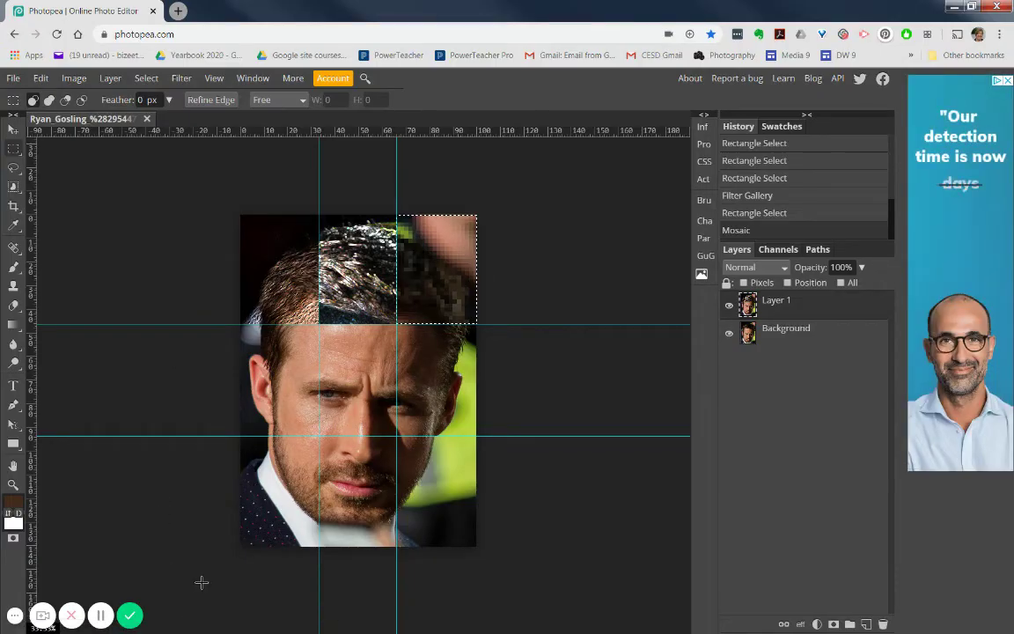
- Move the existing selection down onto the bottom-middle grid cell
click(100, 615)
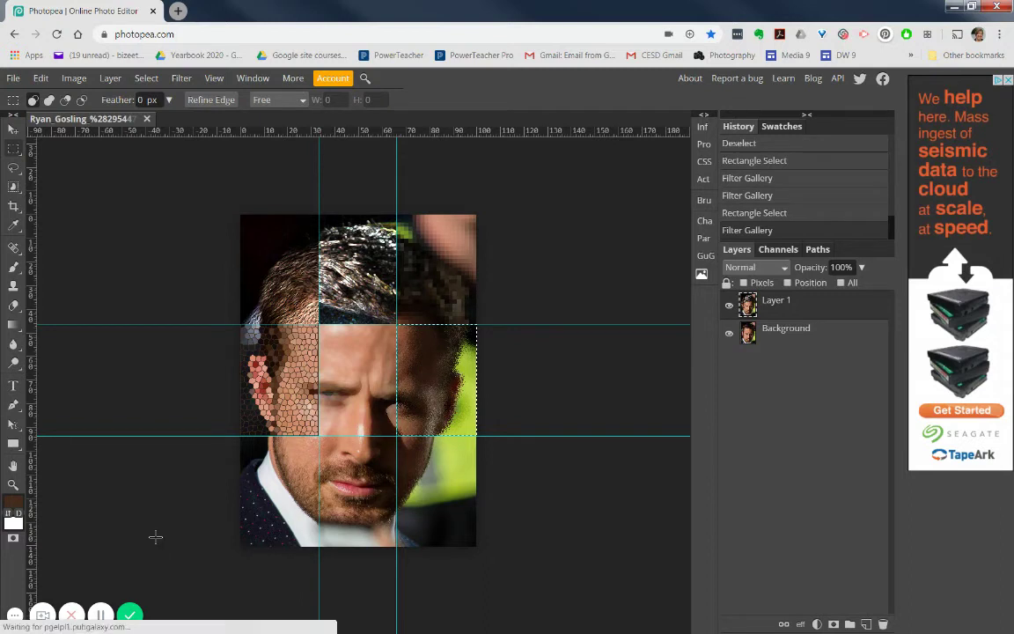
click(99, 614)
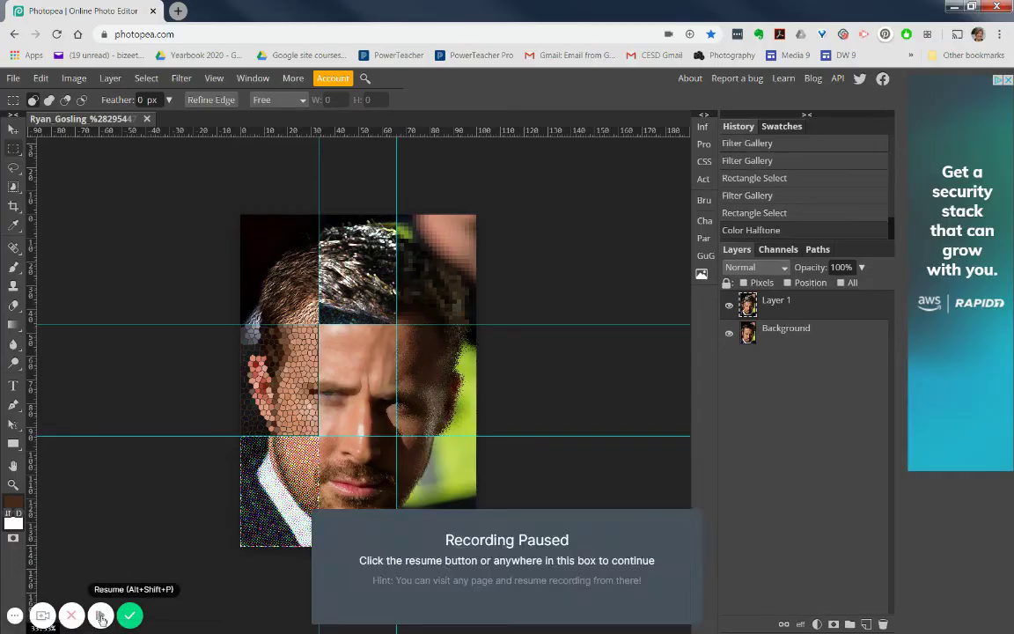
click(99, 614)
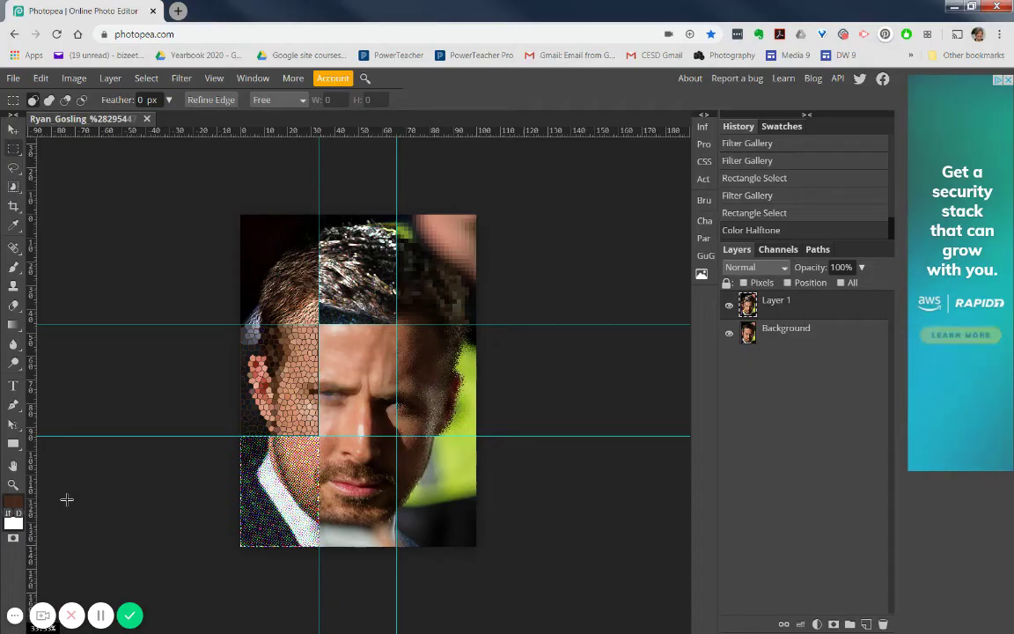
click(99, 615)
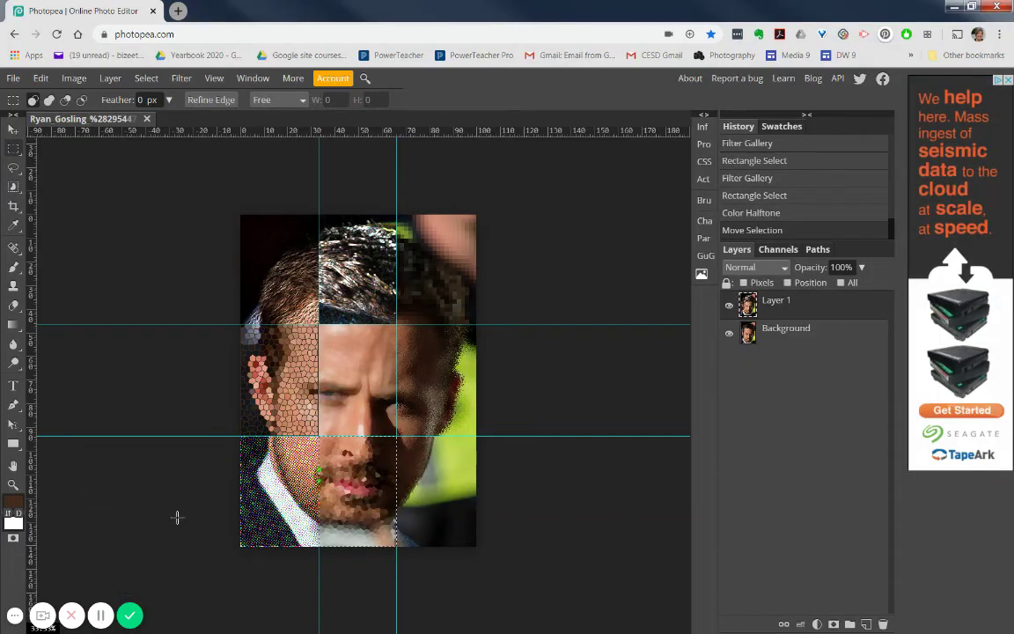
- Switch to Rectangle Select and select the bottom-right cell of the portrait
click(181, 81)
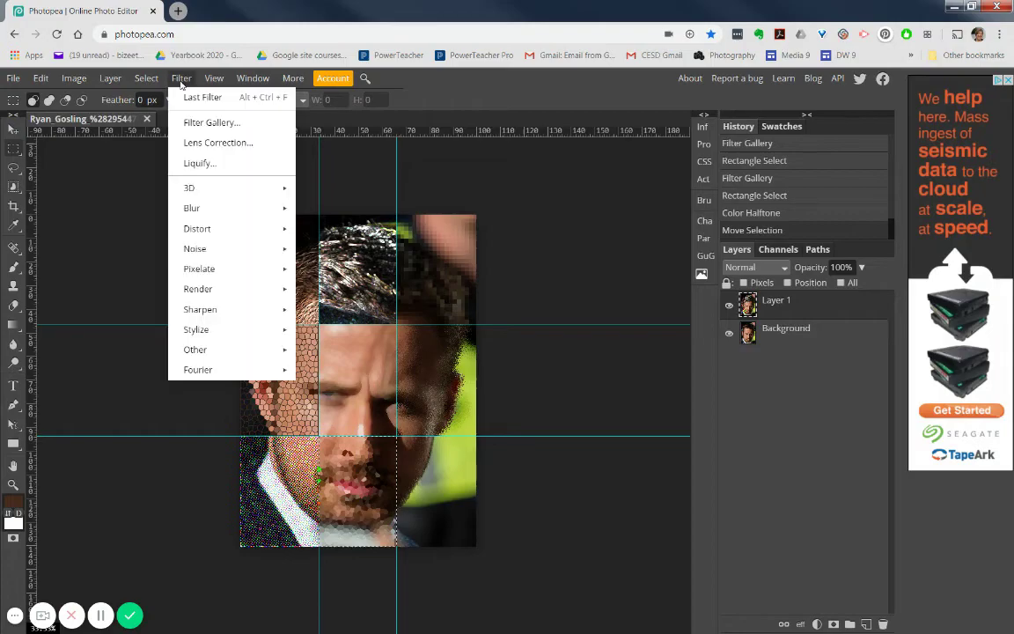
mouse_move(208, 278)
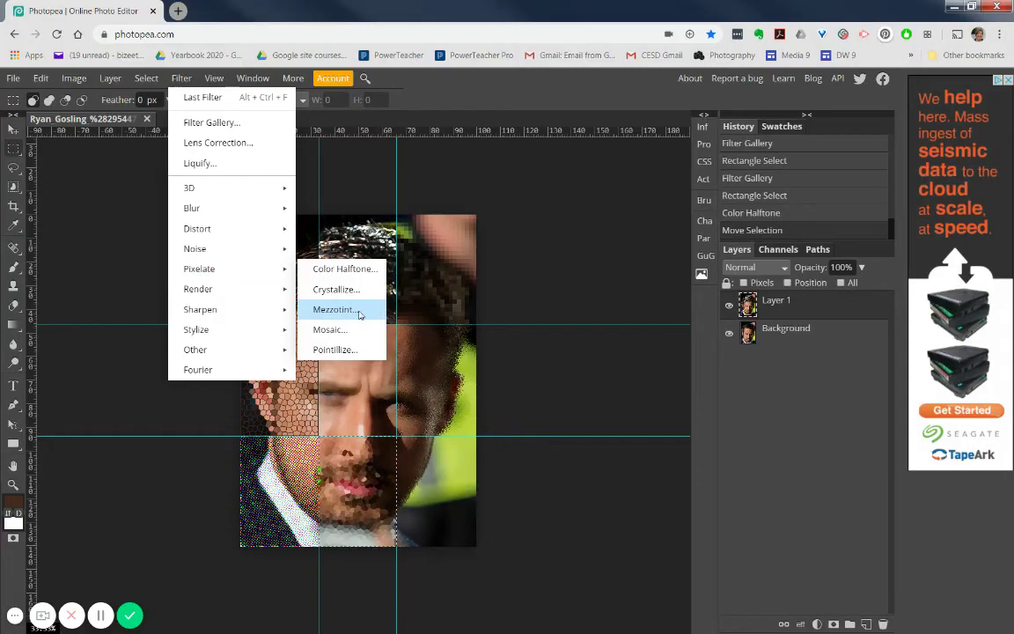
click(92, 247)
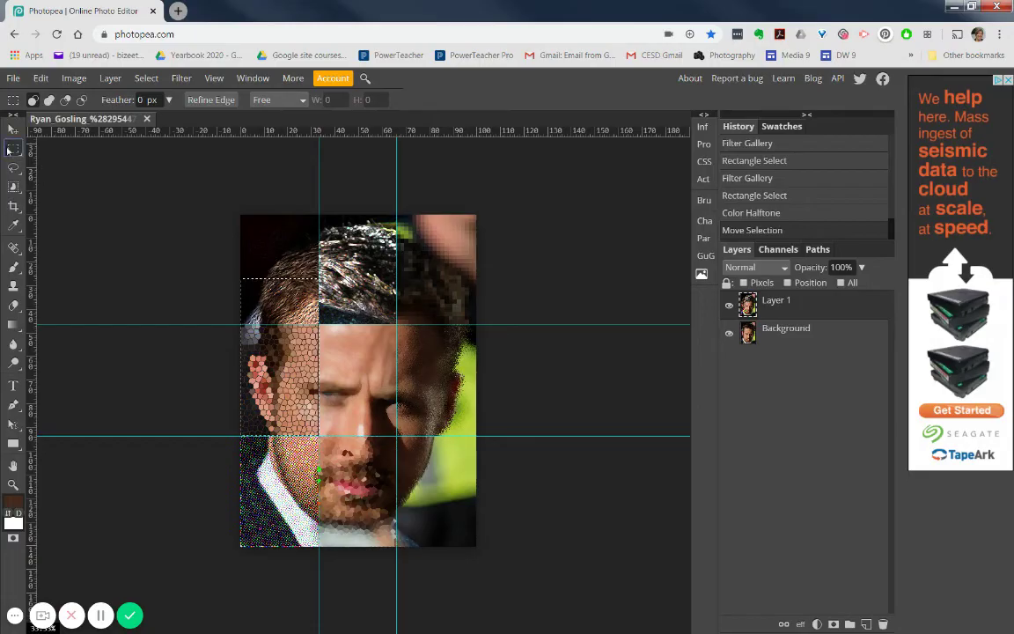
right_click(13, 146)
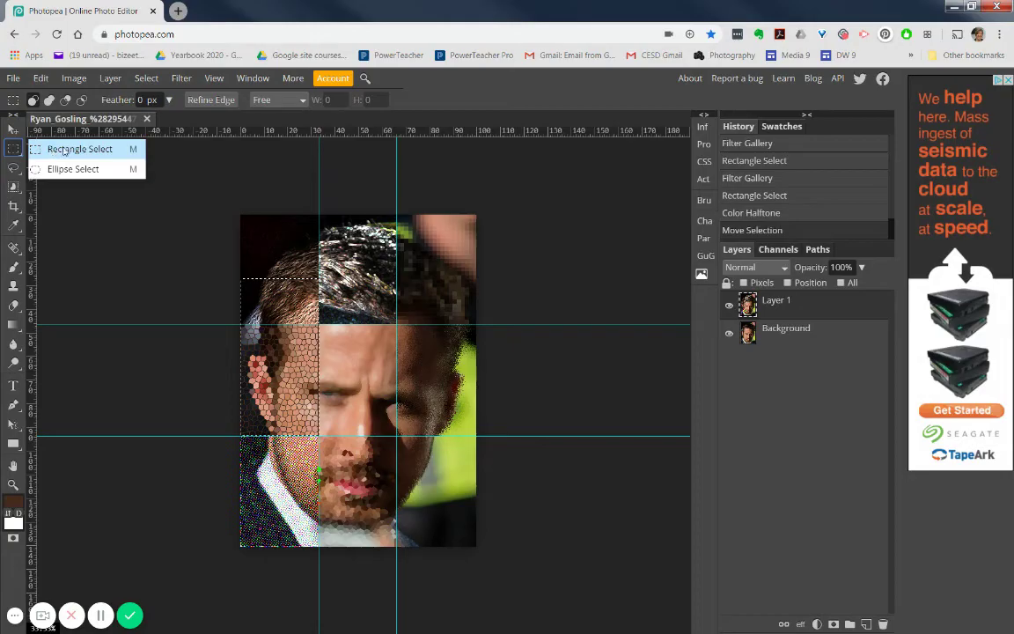
click(64, 152)
drag(452, 546, 394, 435)
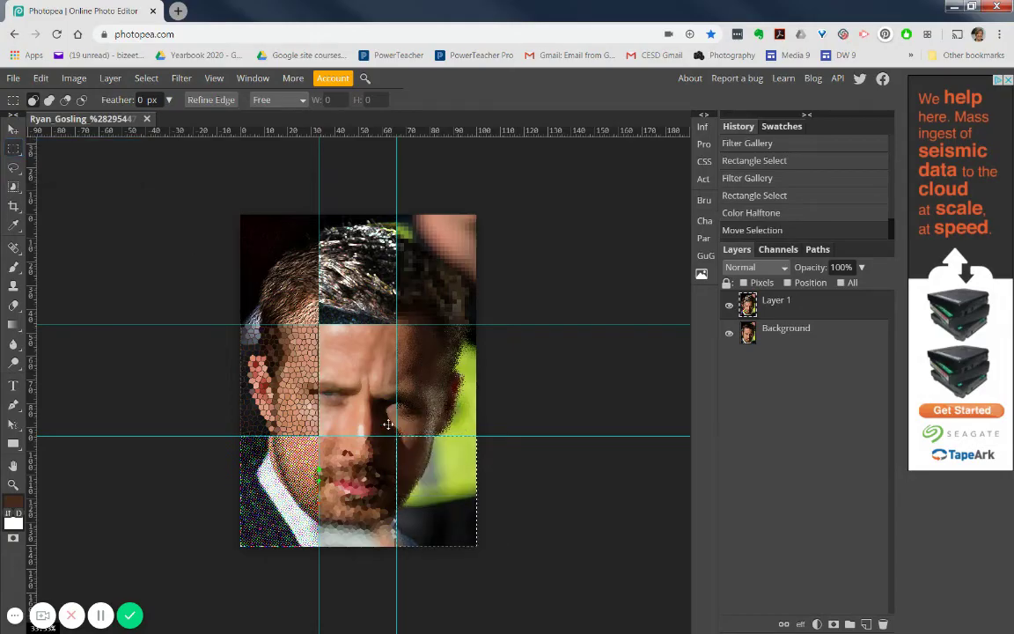
- Apply a Pixelate > Mezzotint filter of type Short Lines to the bottom-right cell
click(177, 79)
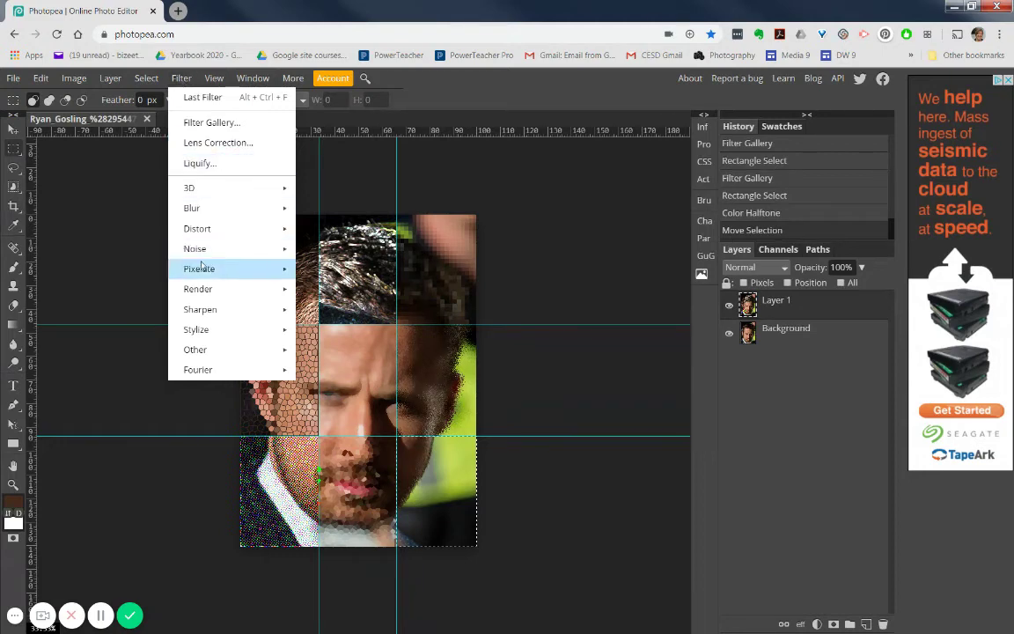
mouse_move(202, 266)
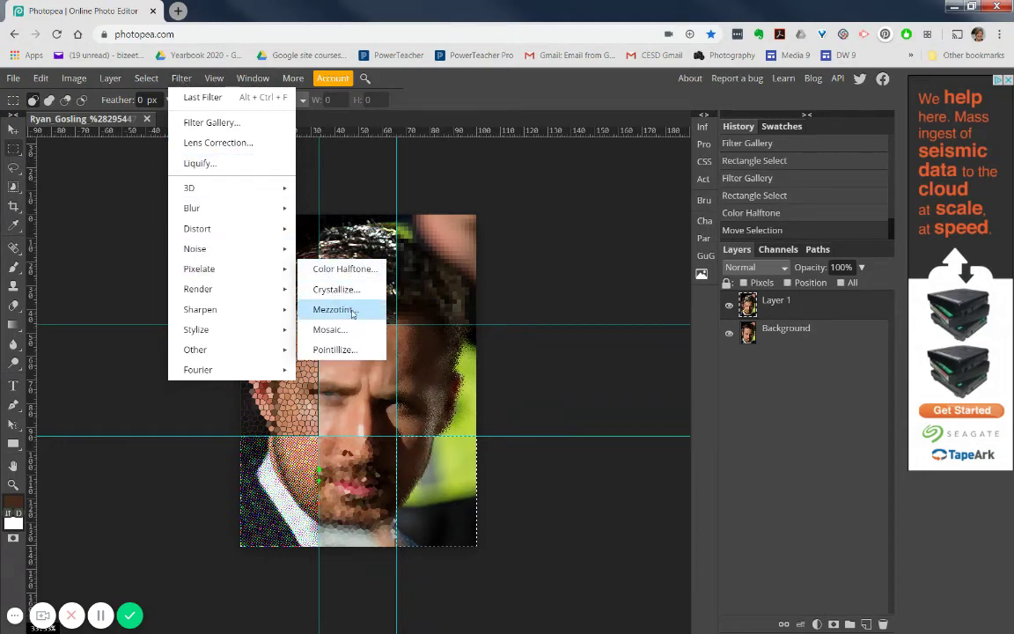
click(351, 313)
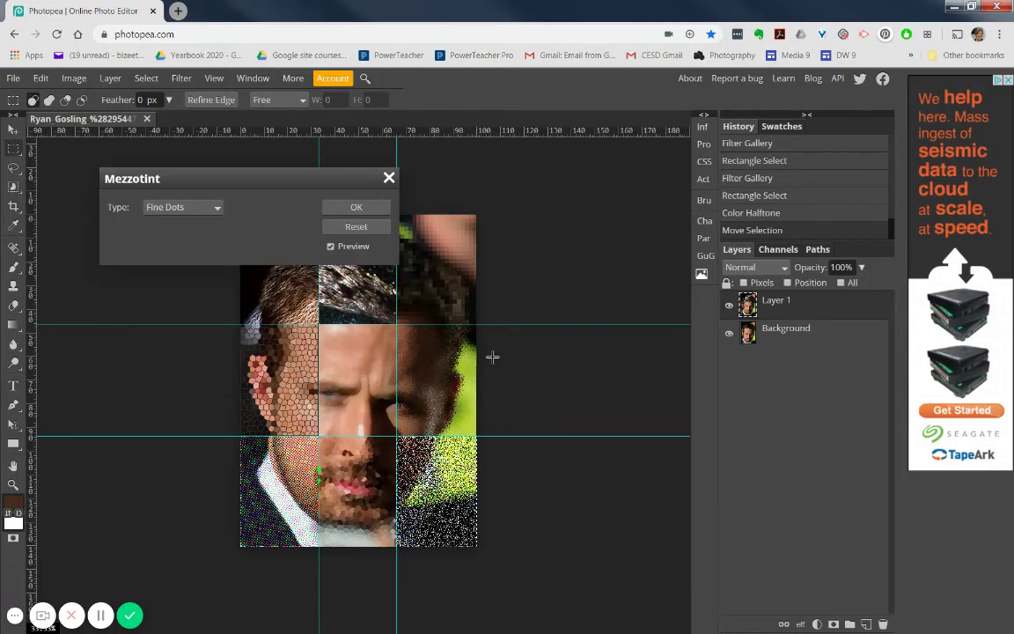
click(212, 207)
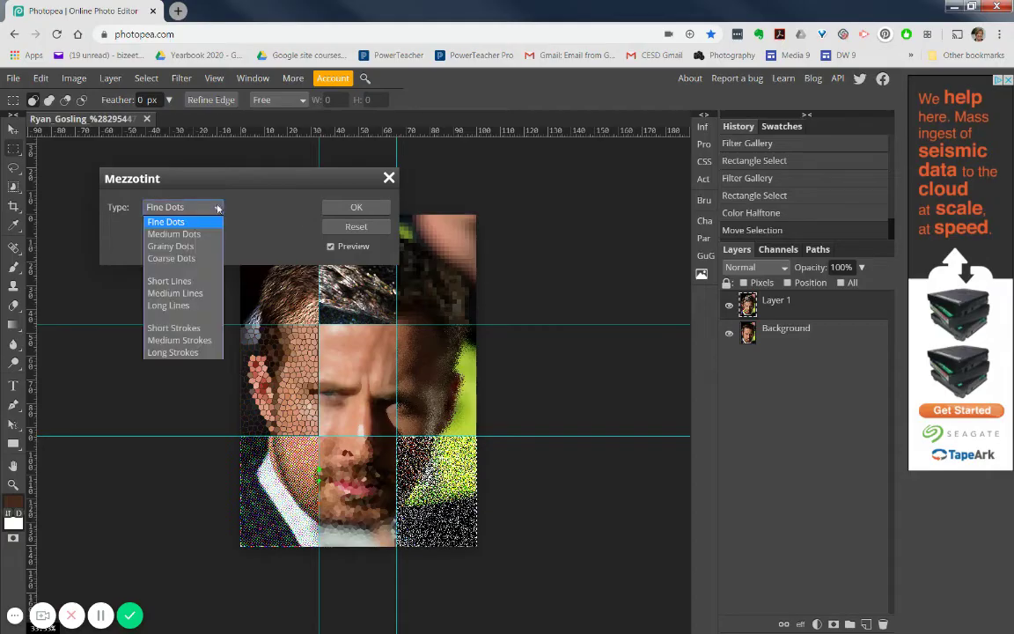
click(178, 280)
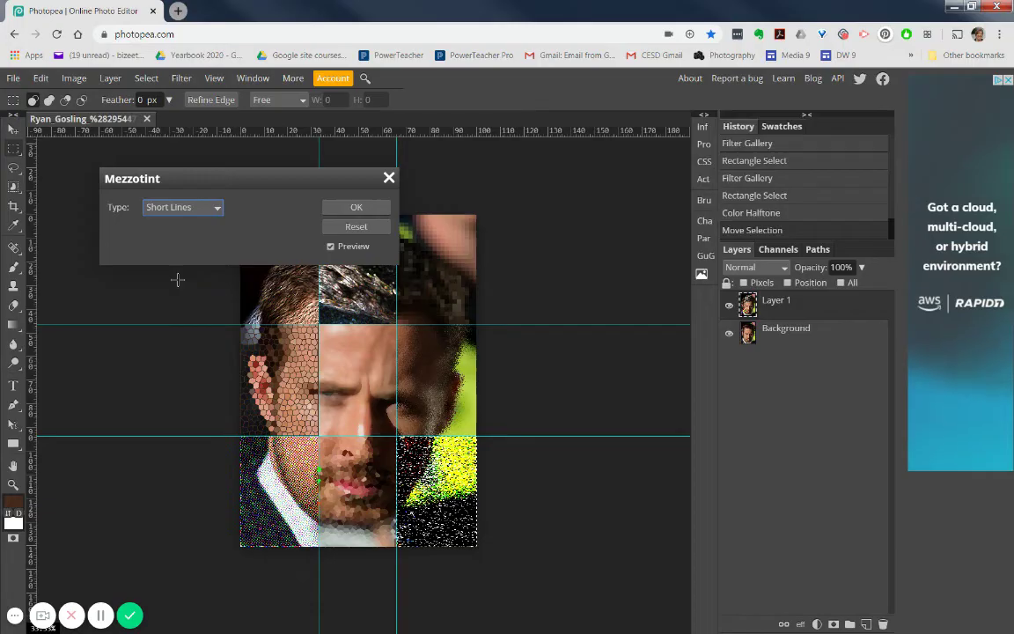
click(361, 206)
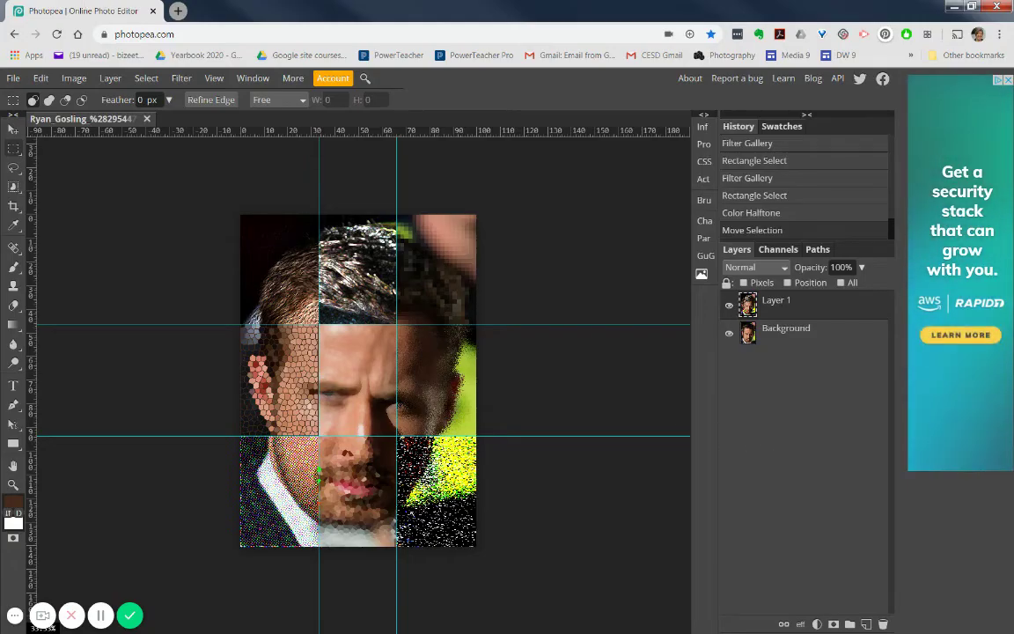
- Save the document as the PSD file 'ryan 3' and dismiss the browser's download notice
click(13, 77)
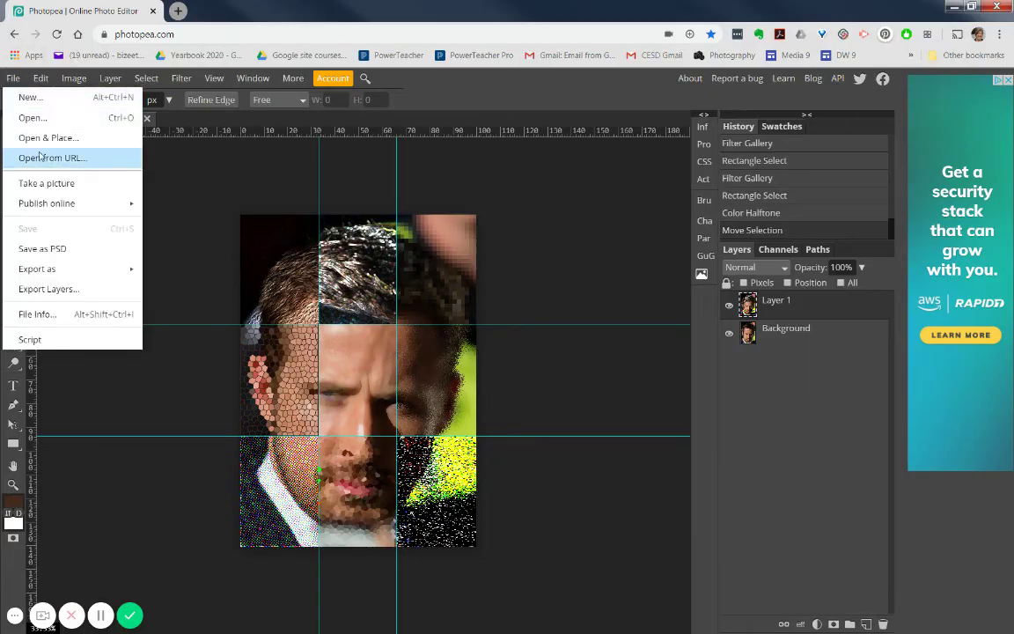
click(54, 250)
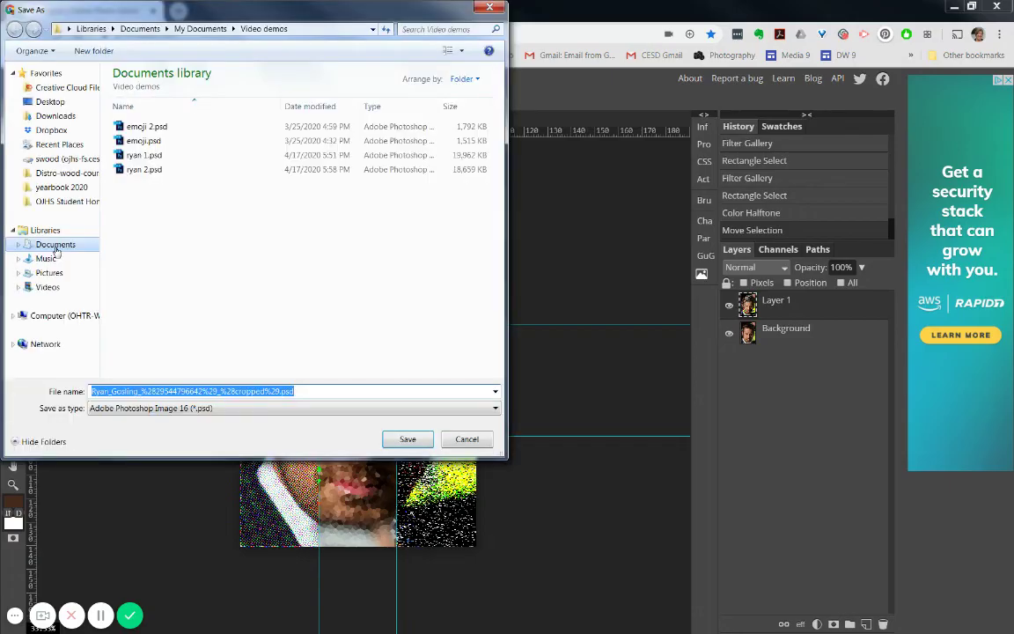
text(ryan 3)
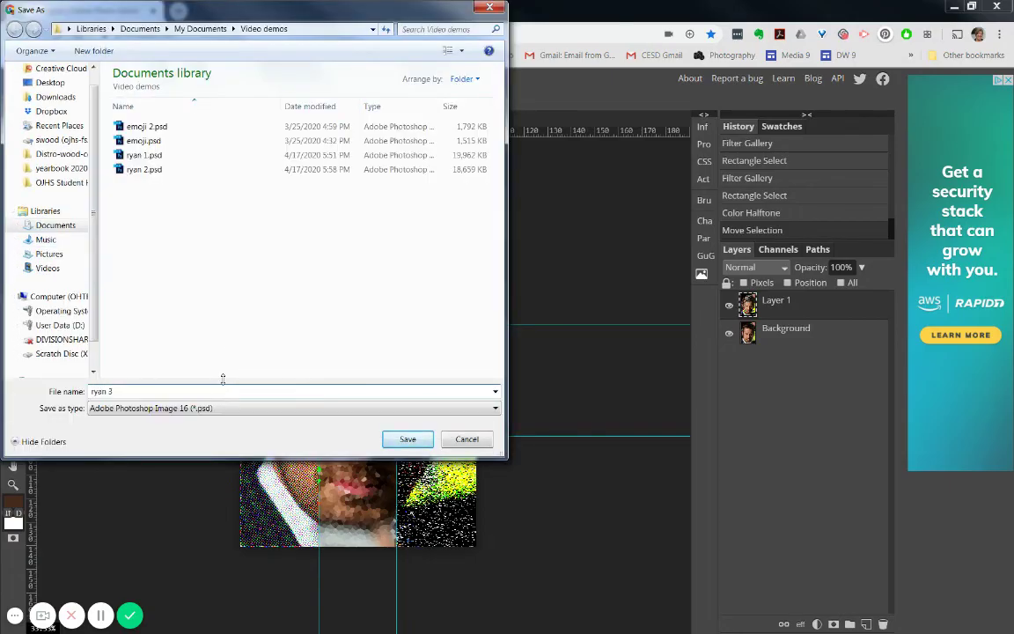
key(Return)
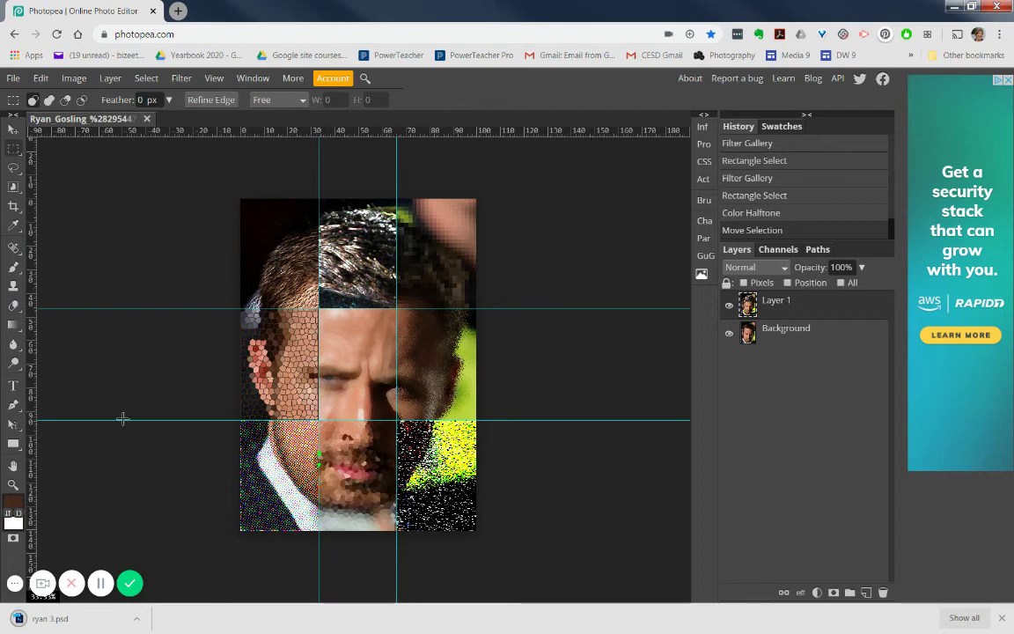
click(1002, 617)
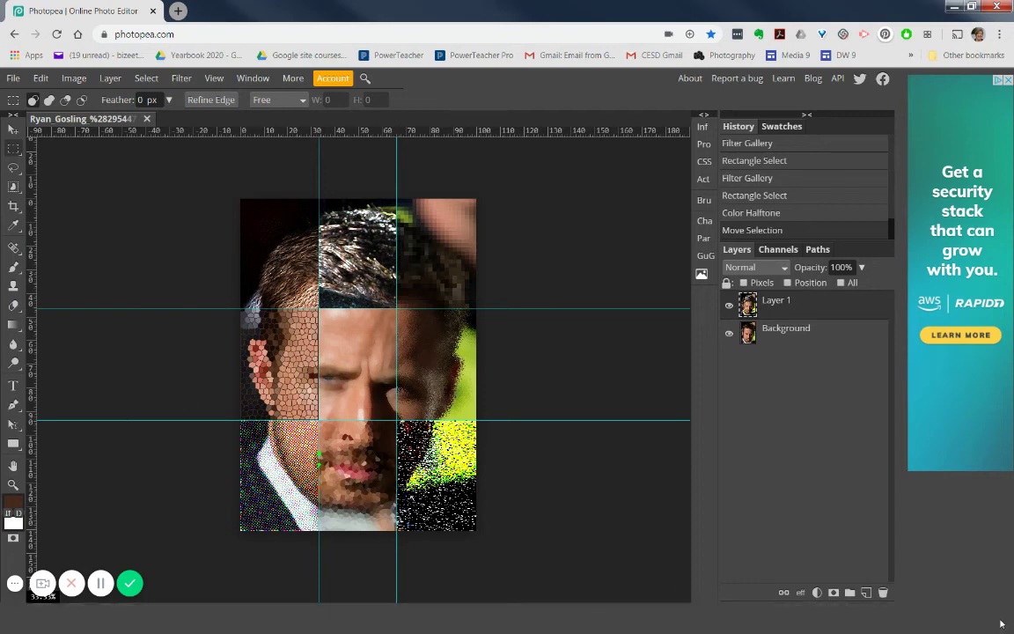
- Start a JPG export from File > Export as, opening Save for web
click(13, 78)
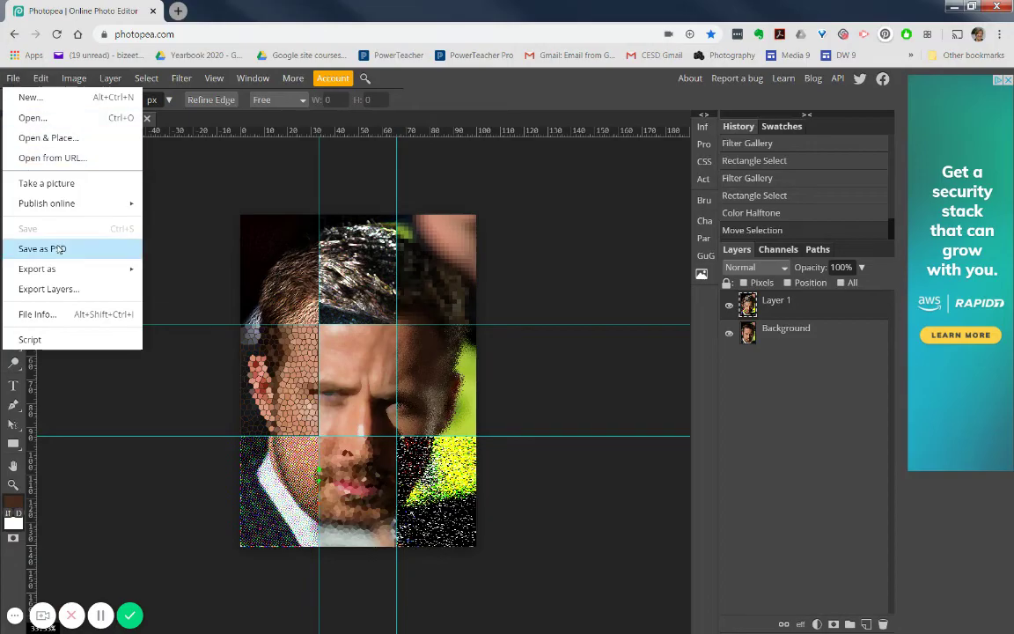
mouse_move(59, 269)
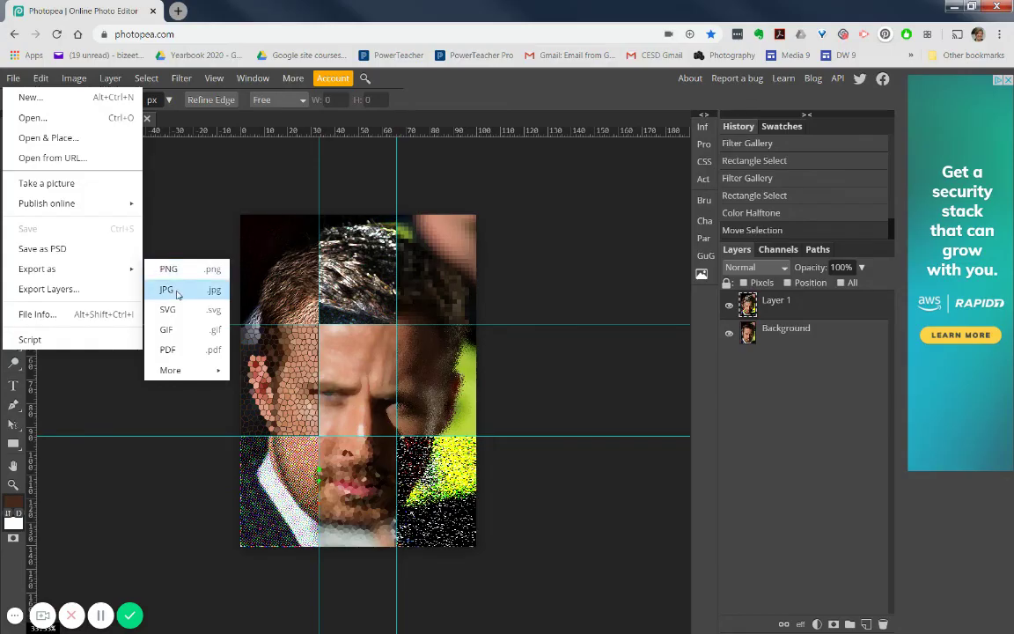
click(167, 290)
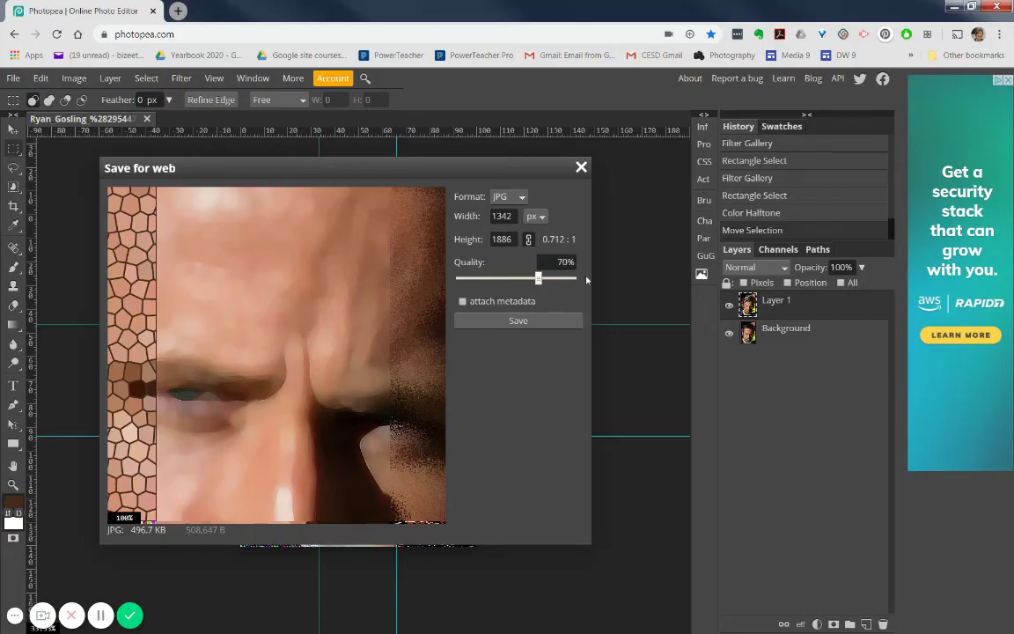
drag(539, 279, 516, 279)
- Lower the JPG quality to 25%, giving an estimated 229.7 KB at 1342 × 1886 px
mouse_move(183, 498)
mouse_down()
mouse_move(123, 507)
mouse_move(196, 502)
mouse_move(151, 495)
mouse_up()
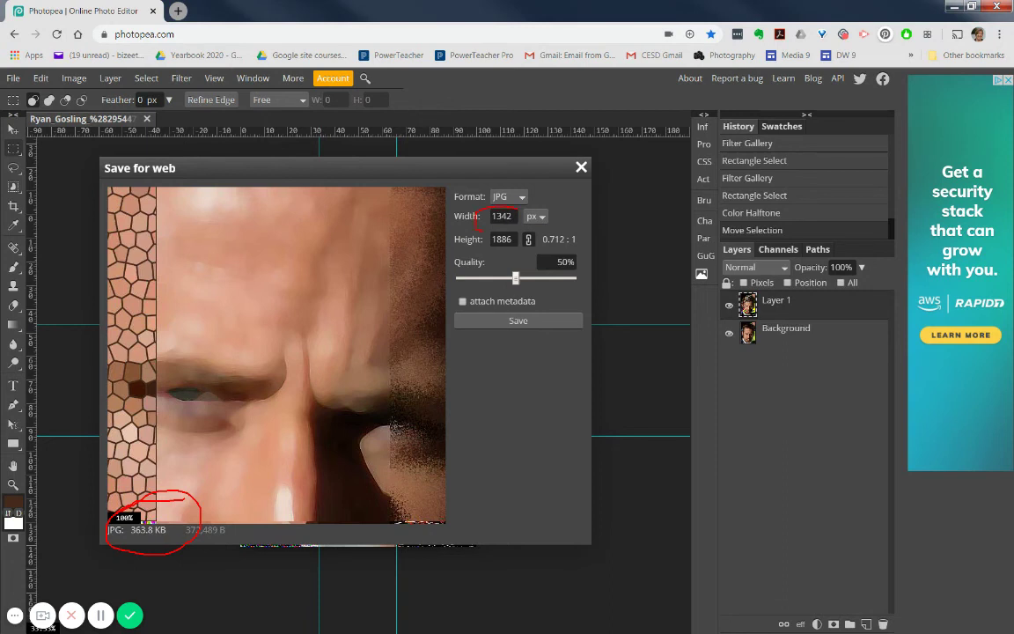
drag(479, 226, 519, 209)
drag(521, 272, 512, 262)
drag(173, 497, 291, 413)
key(Escape)
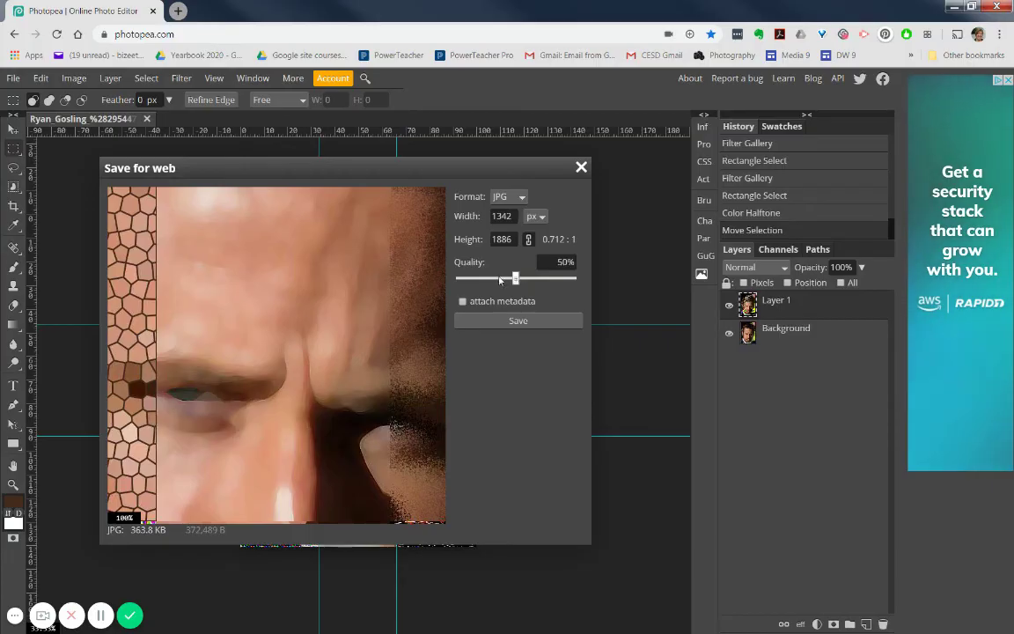
mouse_move(515, 279)
mouse_down()
mouse_move(503, 279)
mouse_move(516, 279)
mouse_up()
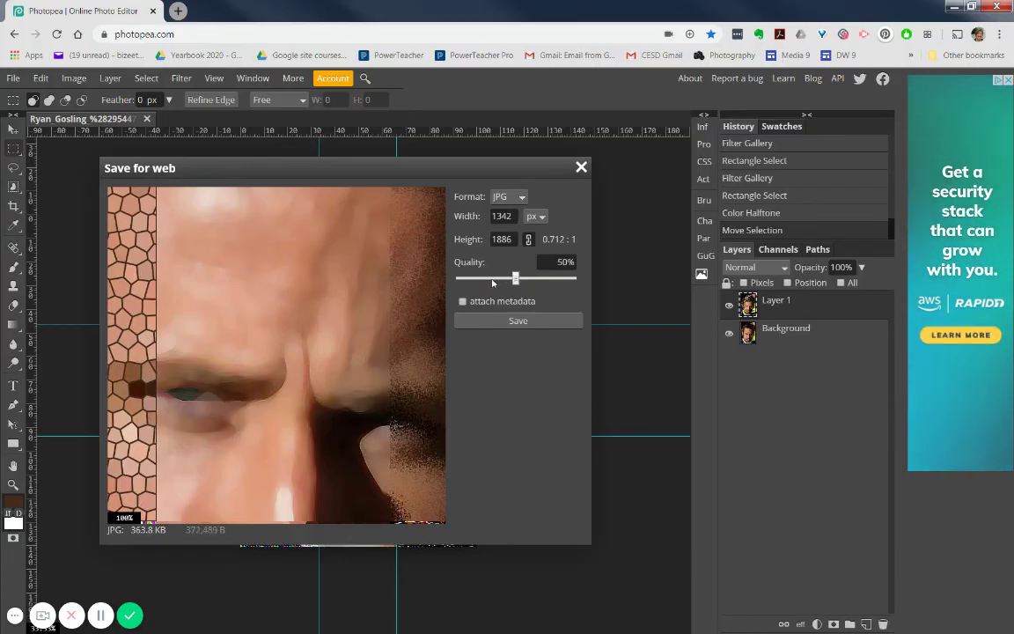
click(488, 280)
- Set the export width to 1000 px so the height updates to 1405 px
click(513, 218)
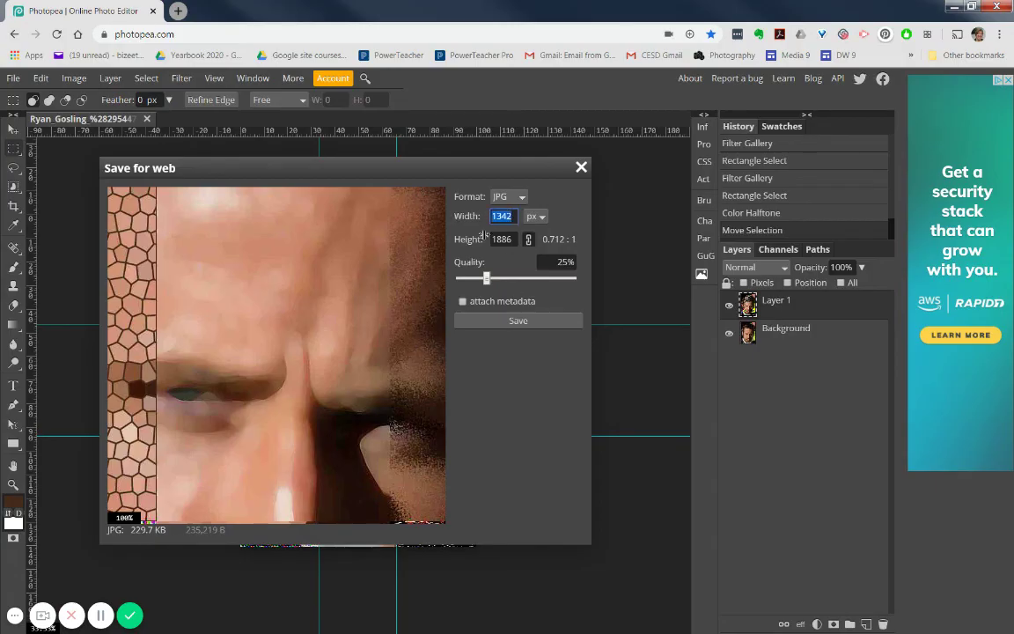
text(1000)
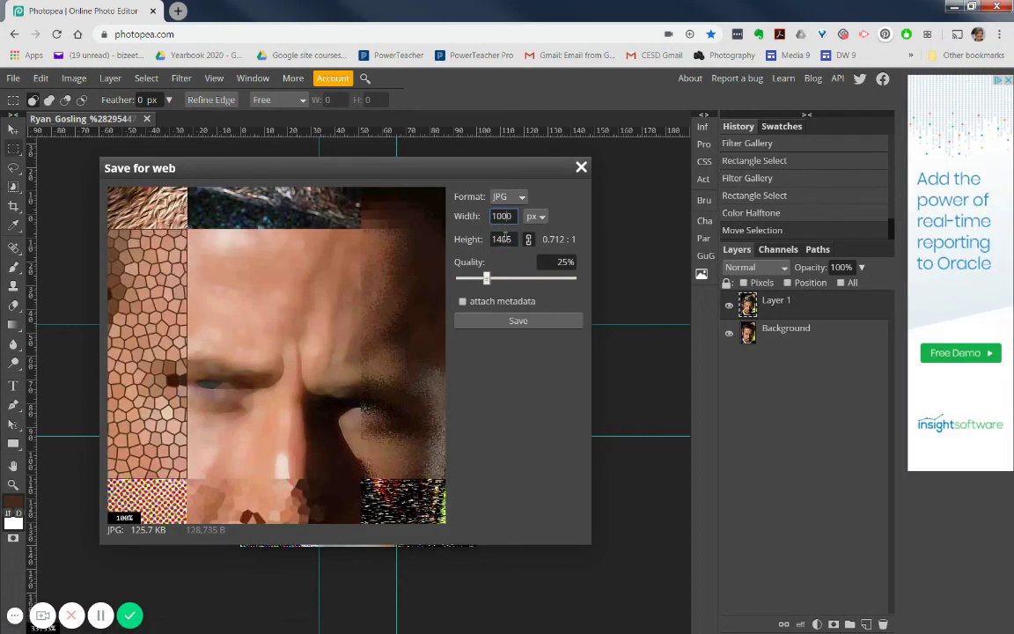
click(503, 239)
- Set JPG quality to 39% and save the export as 'ryan final to hand in'
click(502, 279)
click(518, 321)
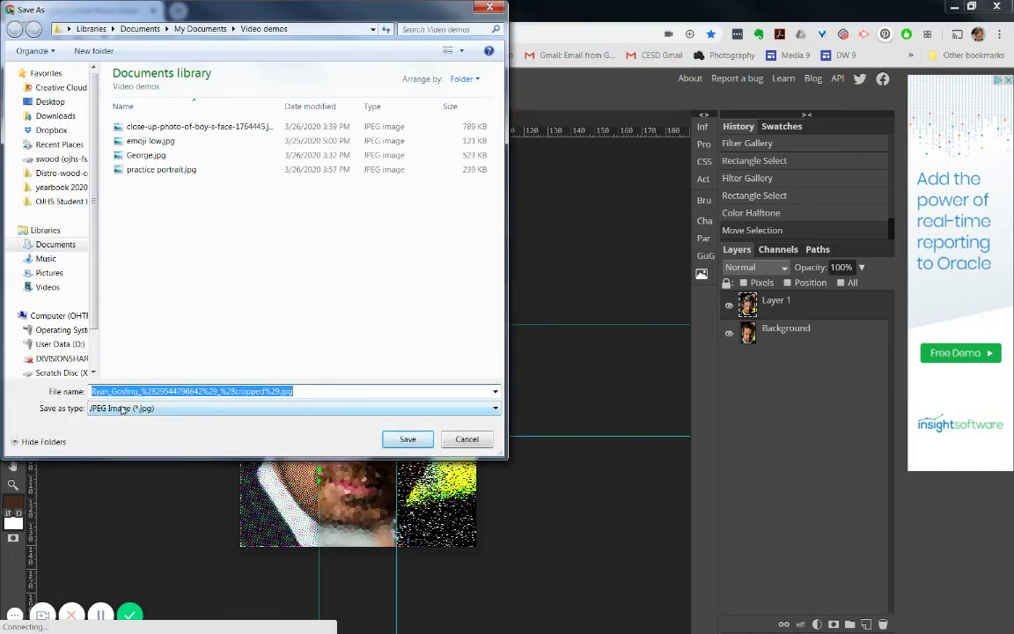
text(ryan final )
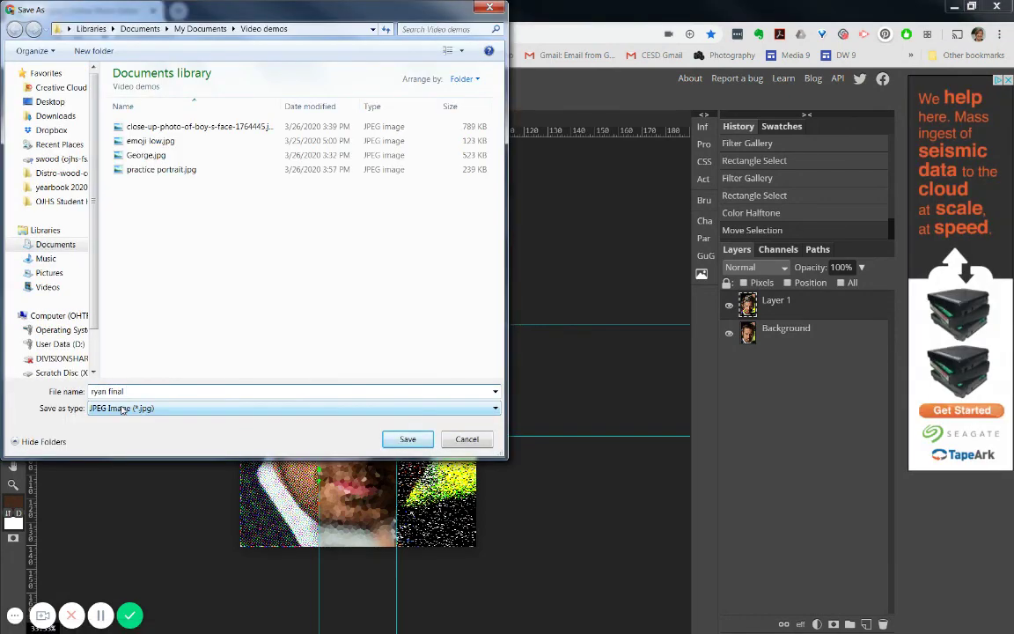
text(to hand in)
click(407, 439)
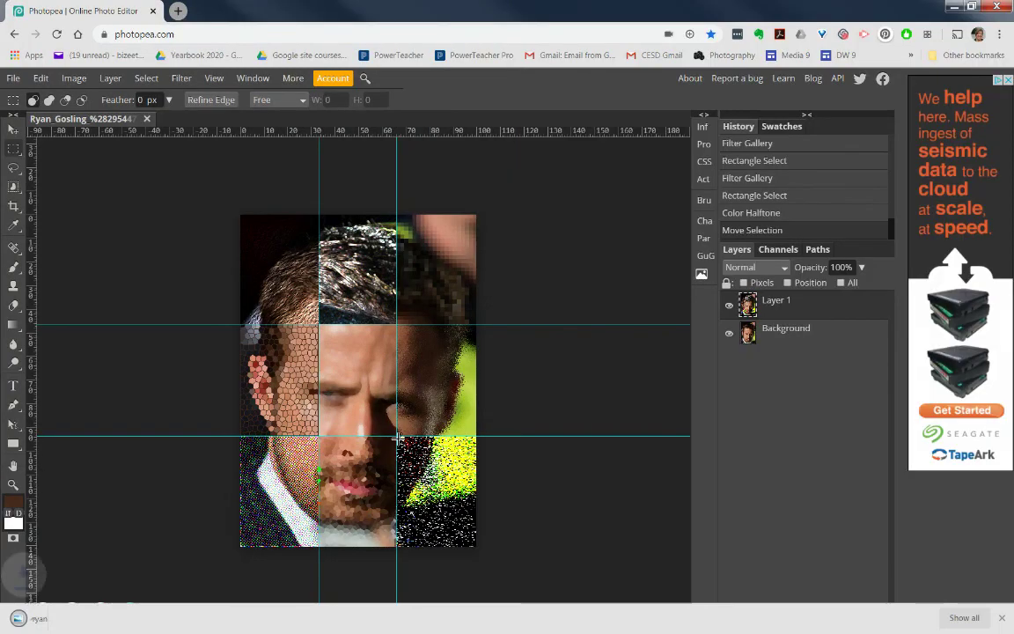